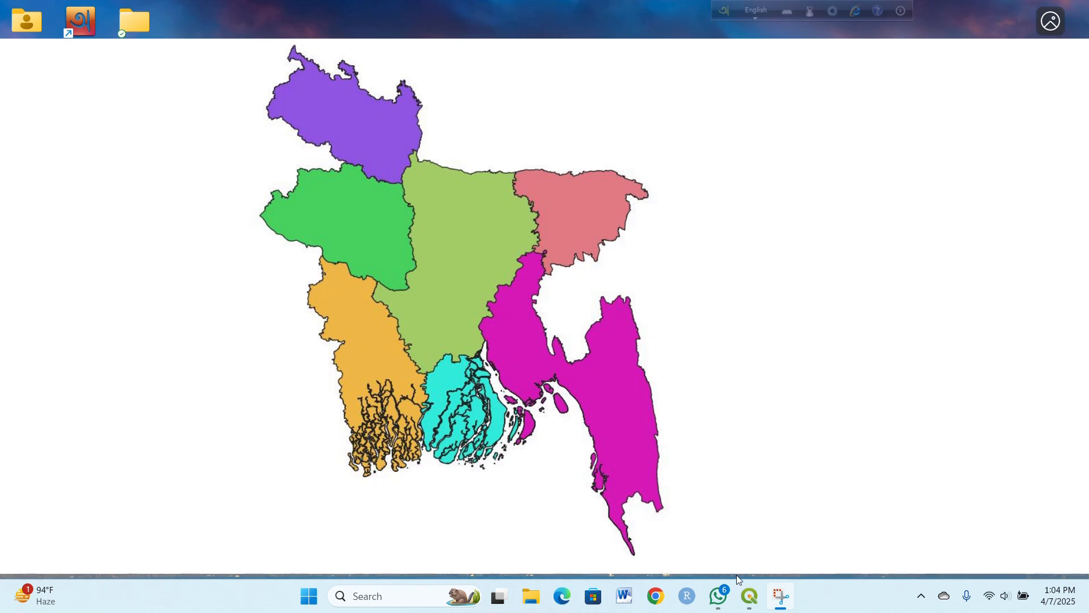
Step: Switch to the QGIS project that holds the BGD_adm1 layer
{"action": "left_click", "coordinate": [748, 603]}
{"action": "left_click", "coordinate": [752, 605]}
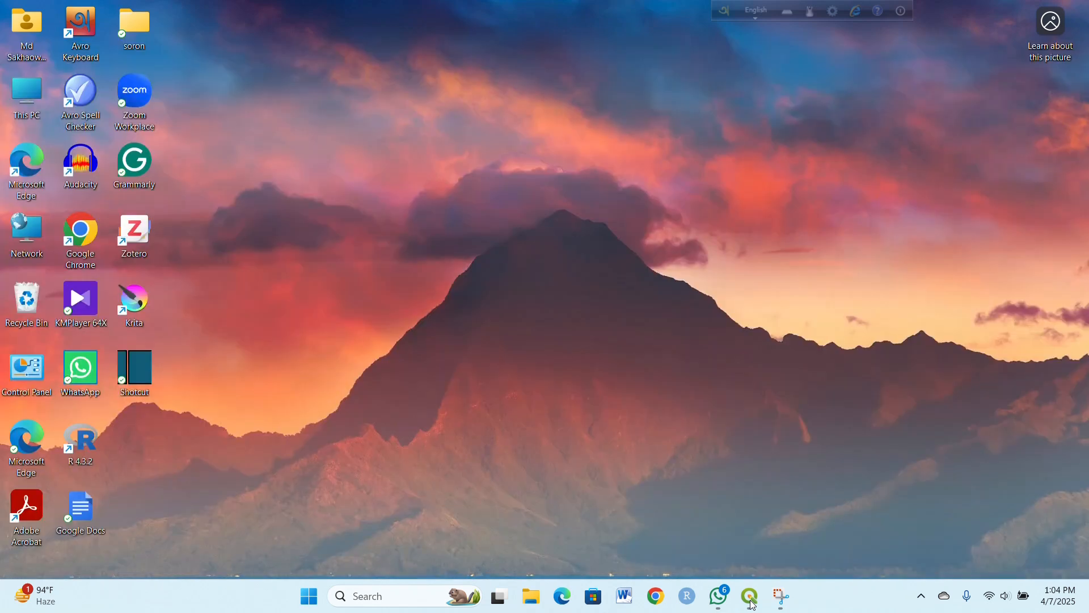
{"action": "left_click", "coordinate": [750, 595]}
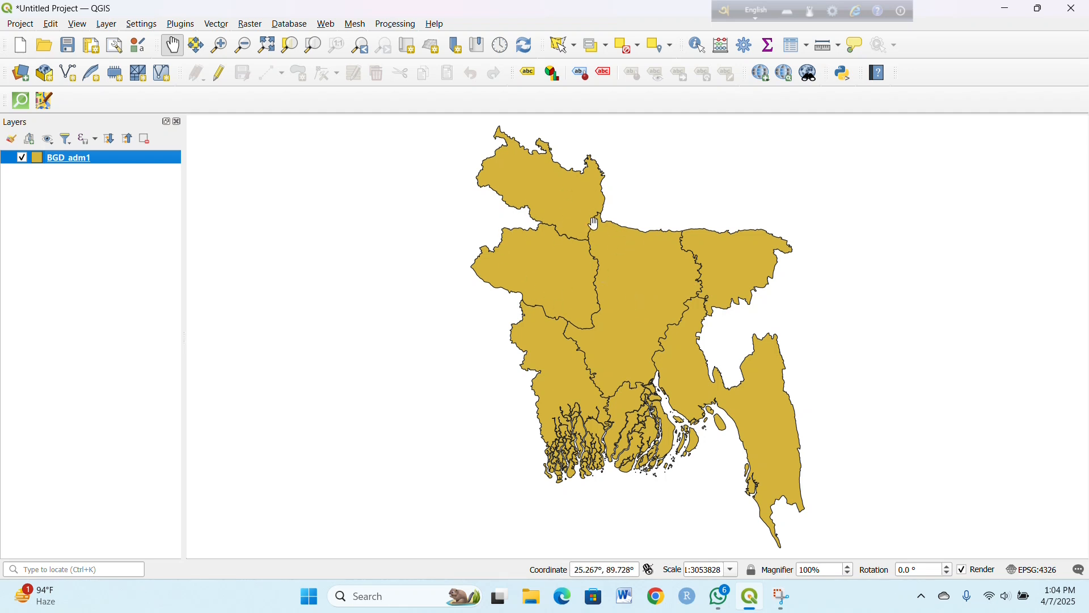
{"action": "right_click", "coordinate": [143, 162]}
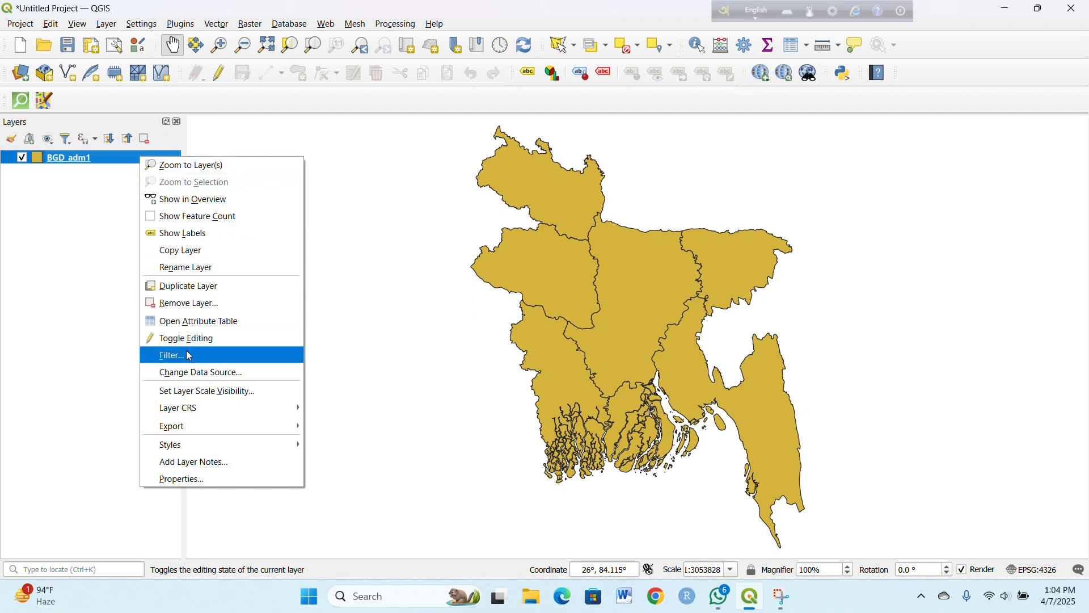
{"action": "left_click", "coordinate": [209, 475]}
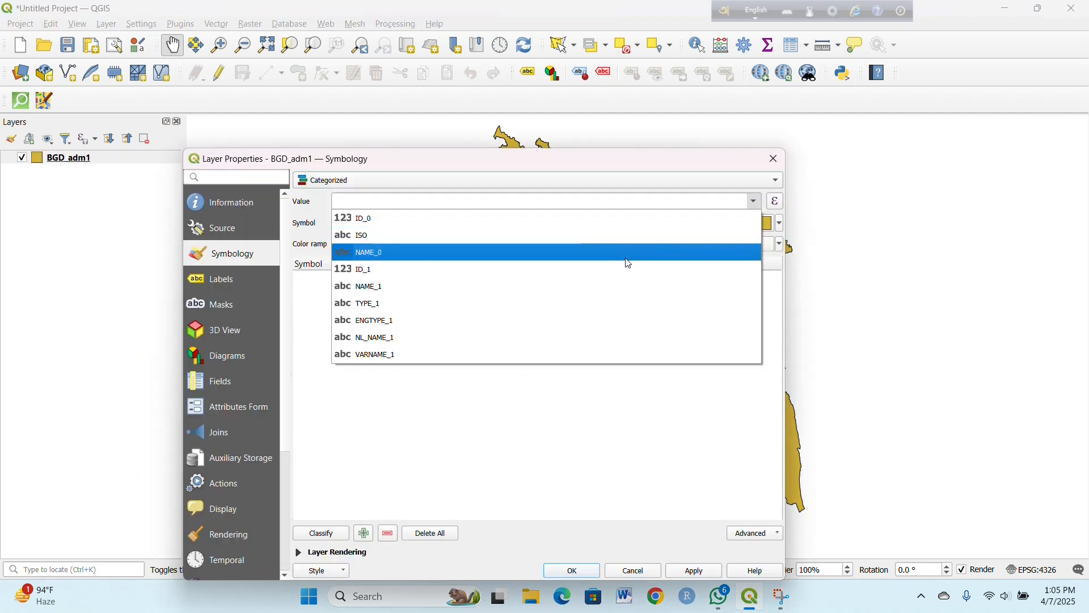
{"action": "left_click", "coordinate": [775, 160]}
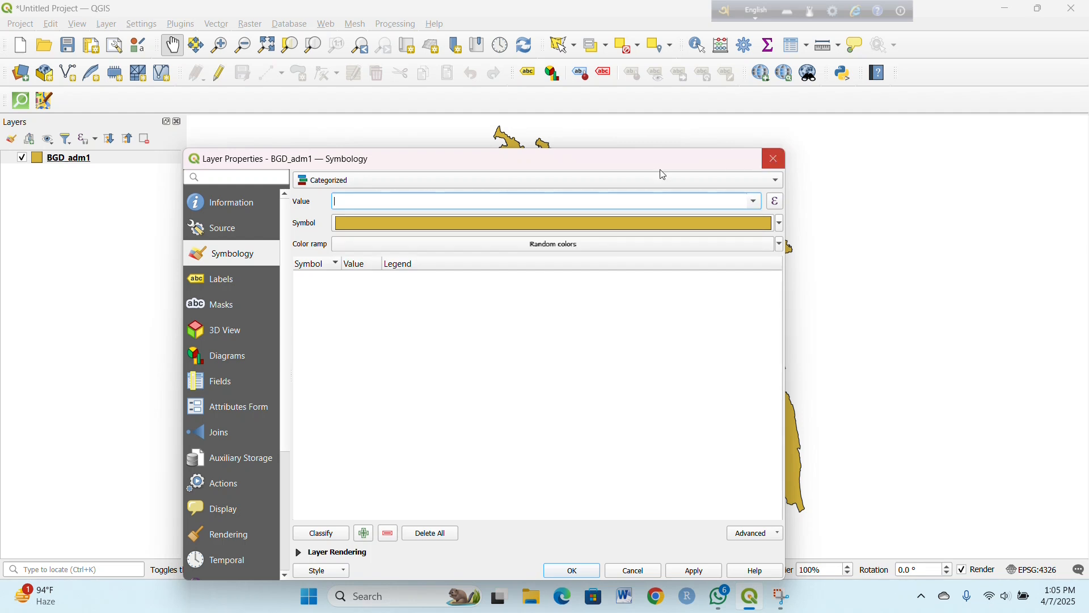
{"action": "left_click", "coordinate": [776, 160]}
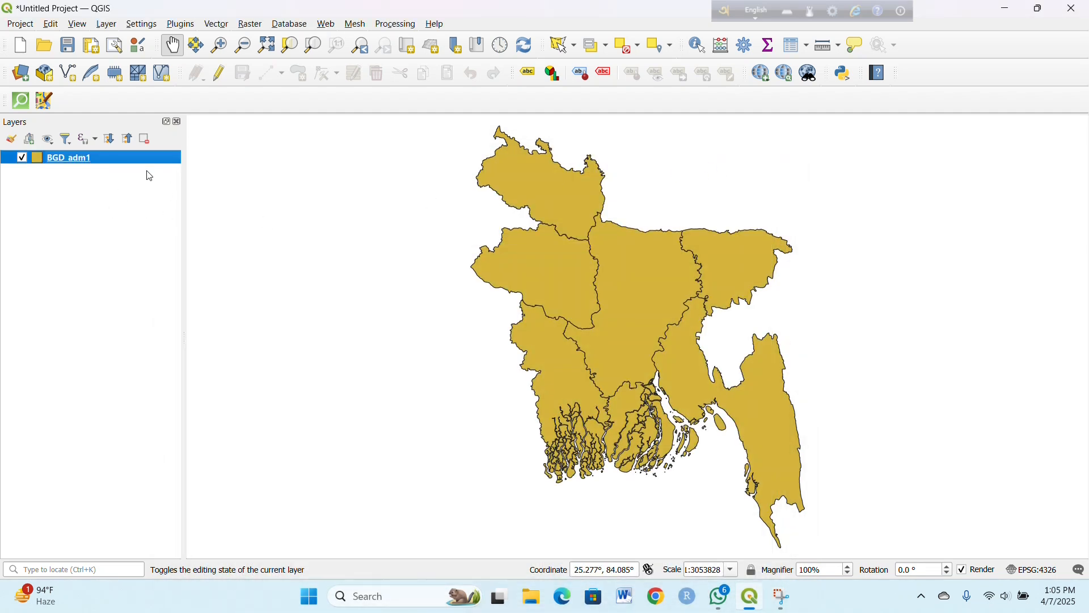
Step: Examine the NAME_1 column in the attribute table of the BGD_adm1 layer, and close the table
{"action": "right_click", "coordinate": [156, 160]}
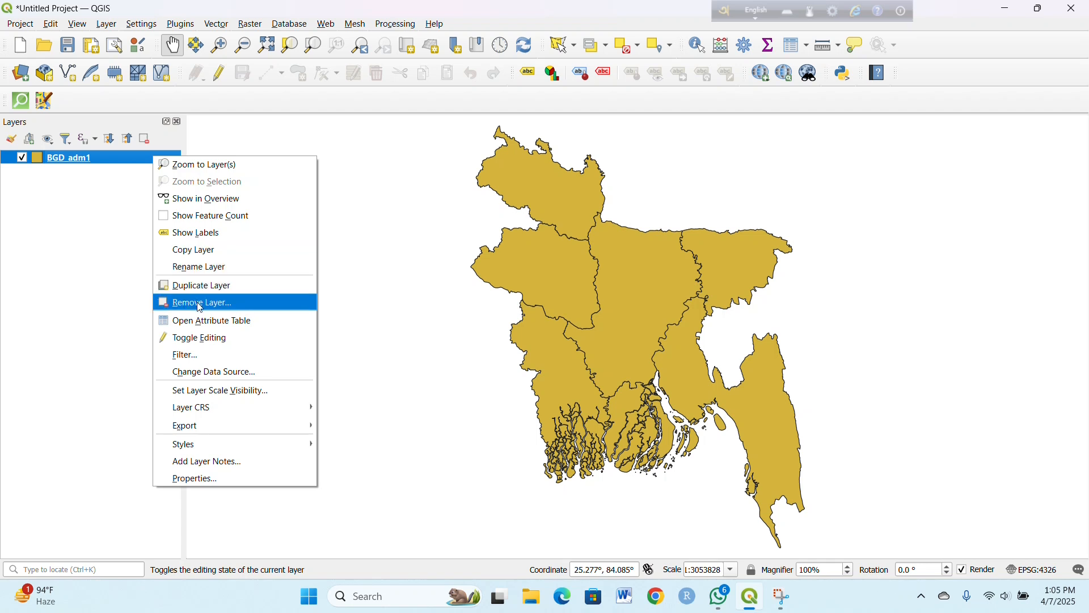
{"action": "left_click", "coordinate": [204, 321]}
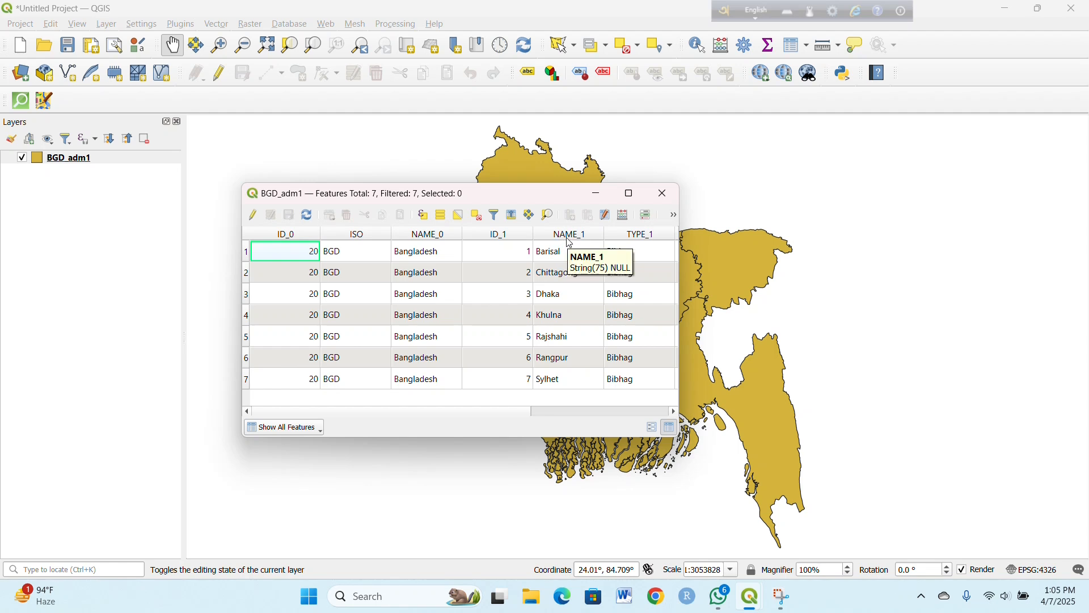
{"action": "left_click", "coordinate": [663, 193]}
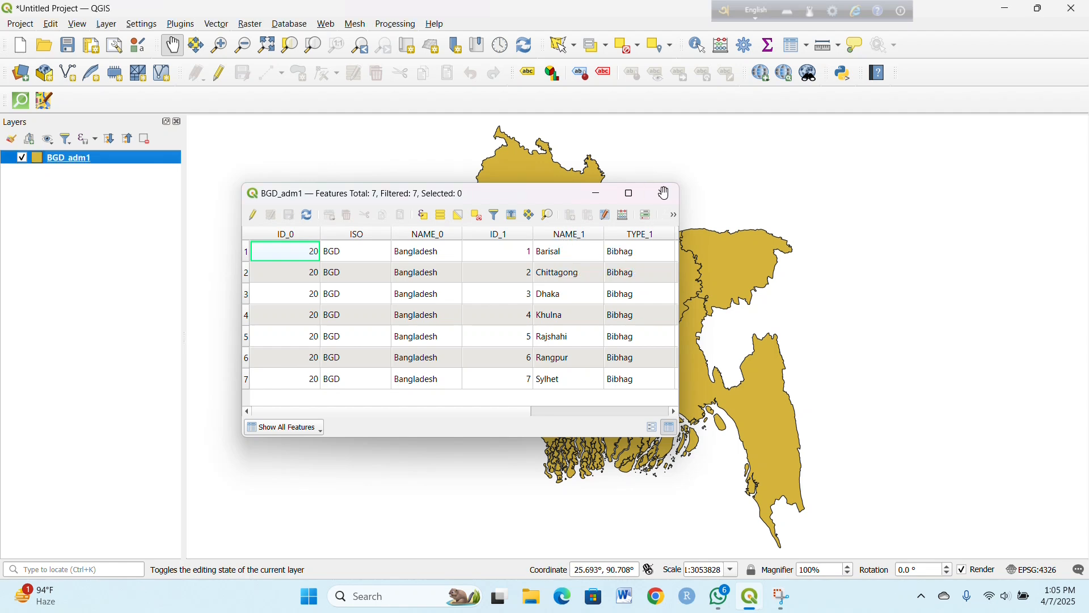
Step: Style the BGD_adm1 layer as Categorized by NAME_1 with random colors, classify the values and apply the symbology
{"action": "right_click", "coordinate": [132, 164]}
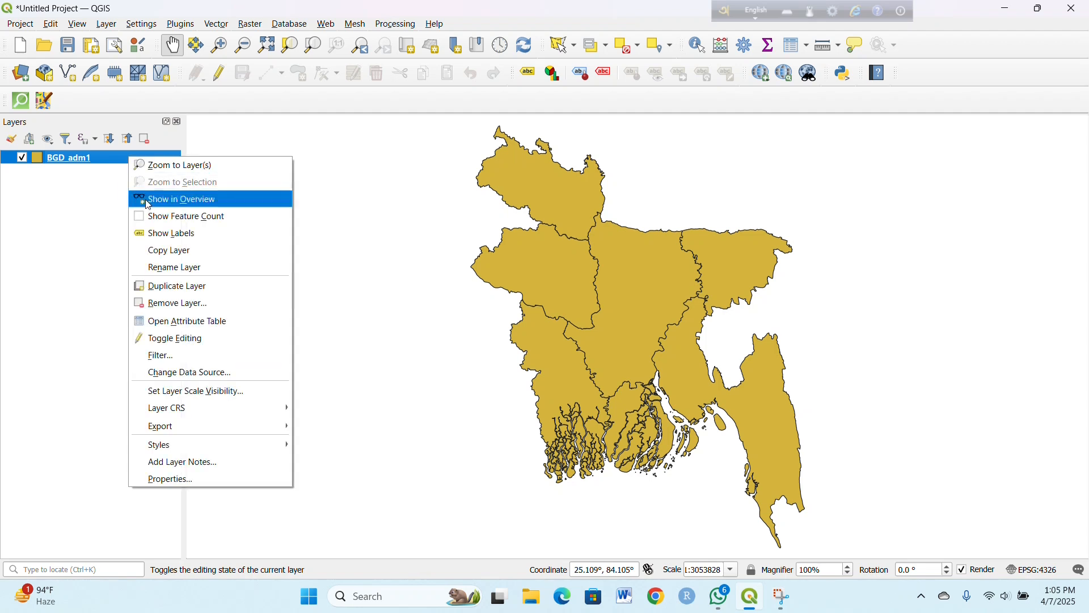
{"action": "left_click", "coordinate": [205, 478]}
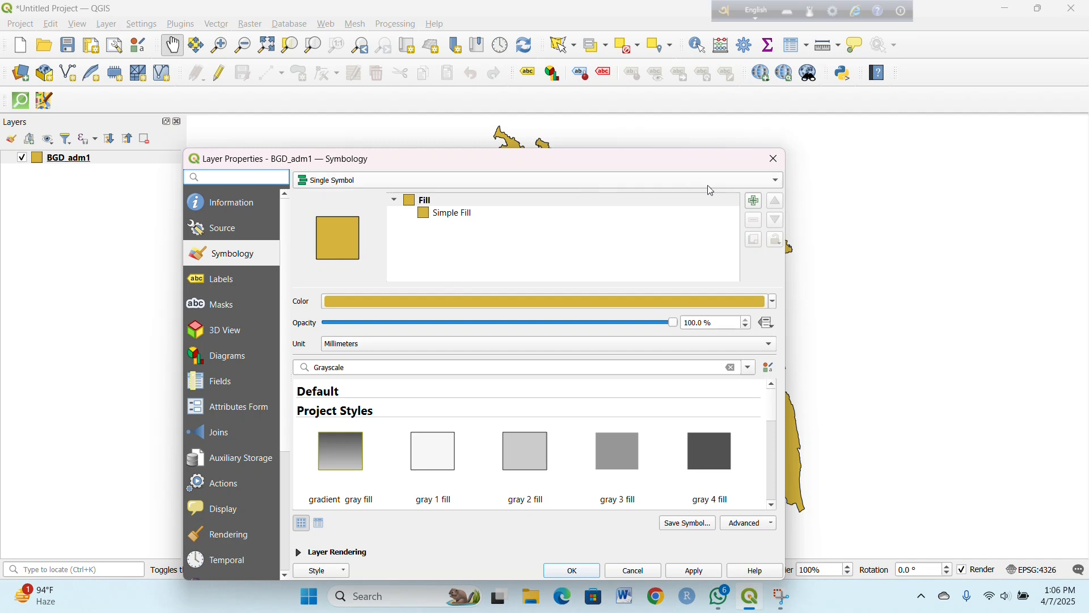
{"action": "left_click", "coordinate": [773, 181]}
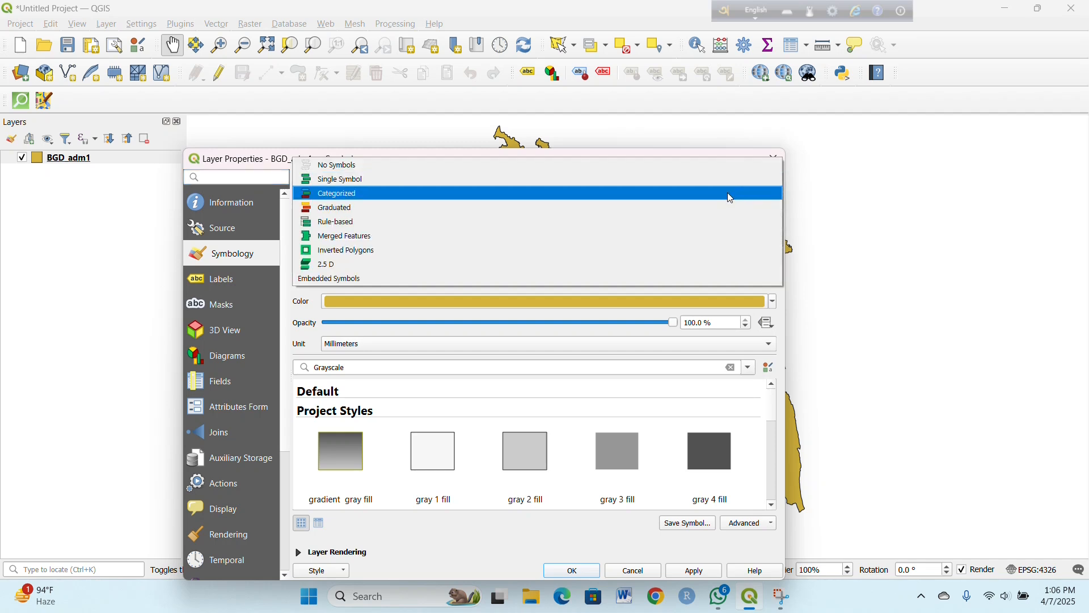
{"action": "left_click", "coordinate": [732, 196]}
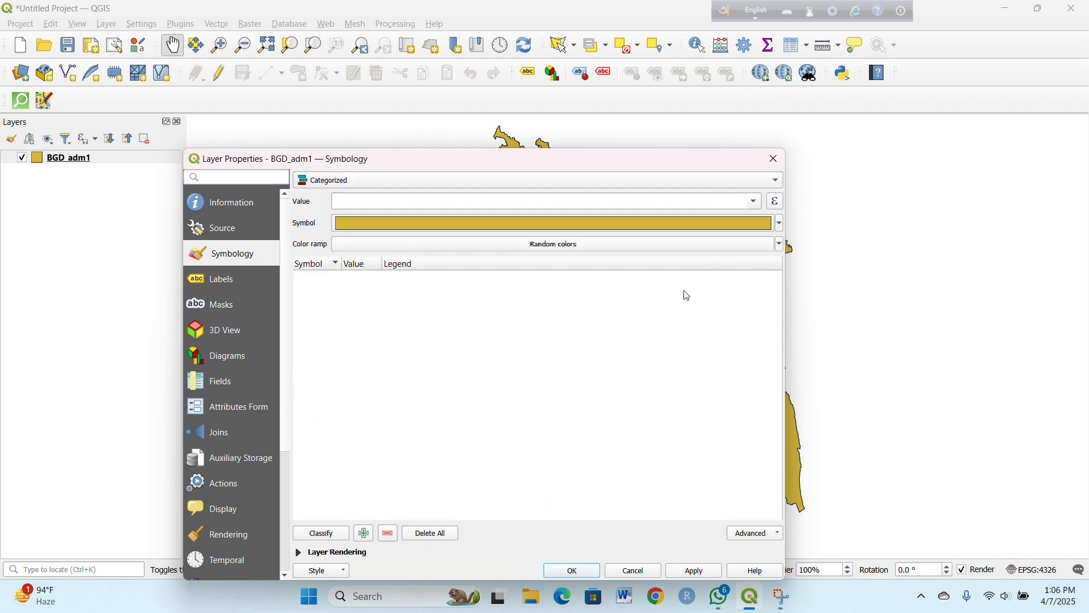
{"action": "left_click", "coordinate": [754, 203]}
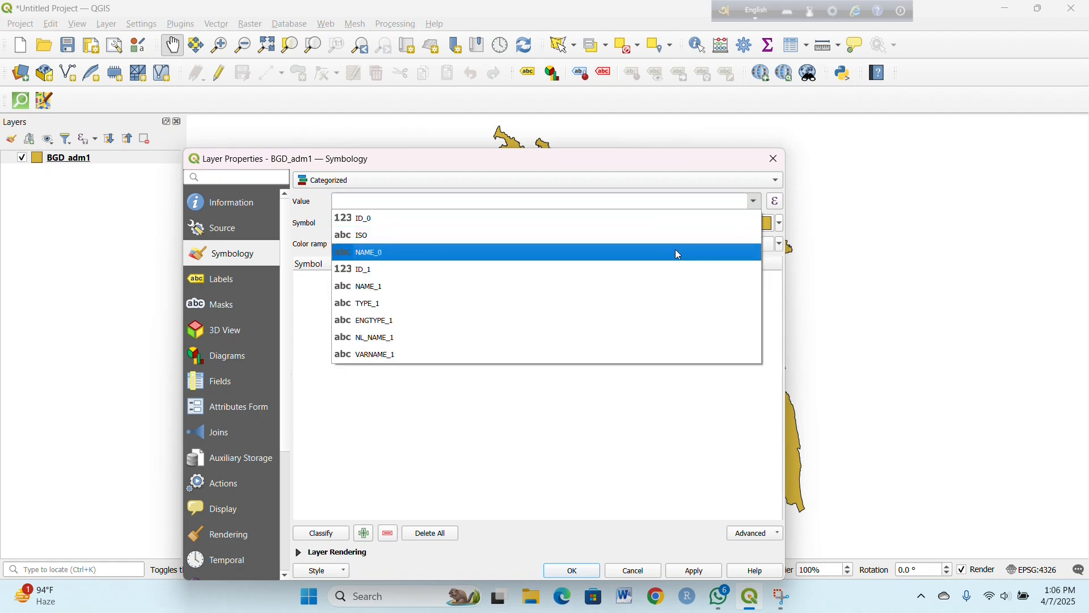
{"action": "left_click", "coordinate": [651, 286]}
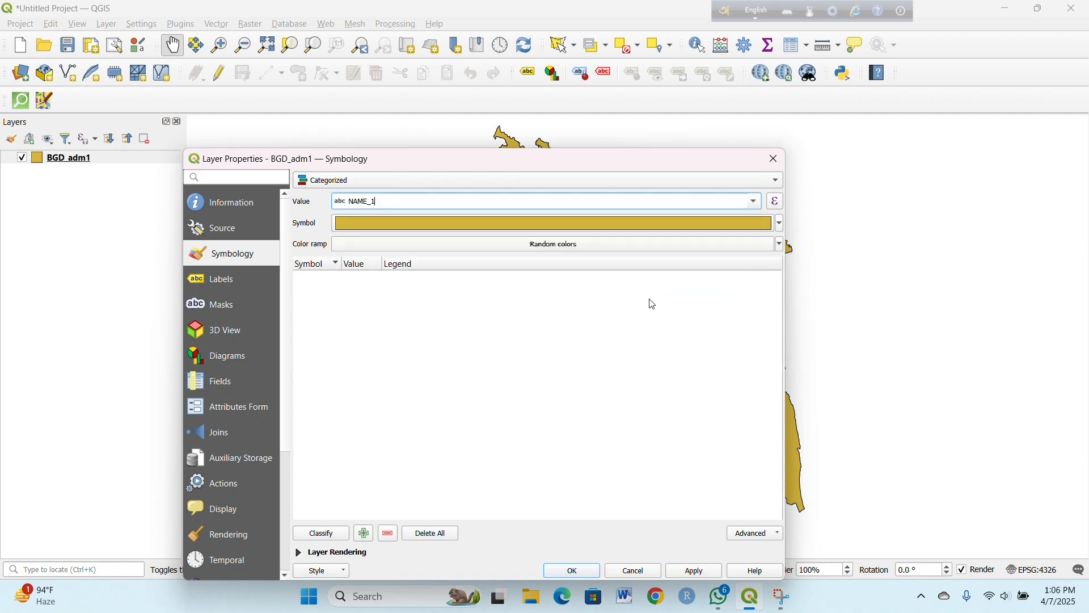
{"action": "left_click", "coordinate": [321, 533]}
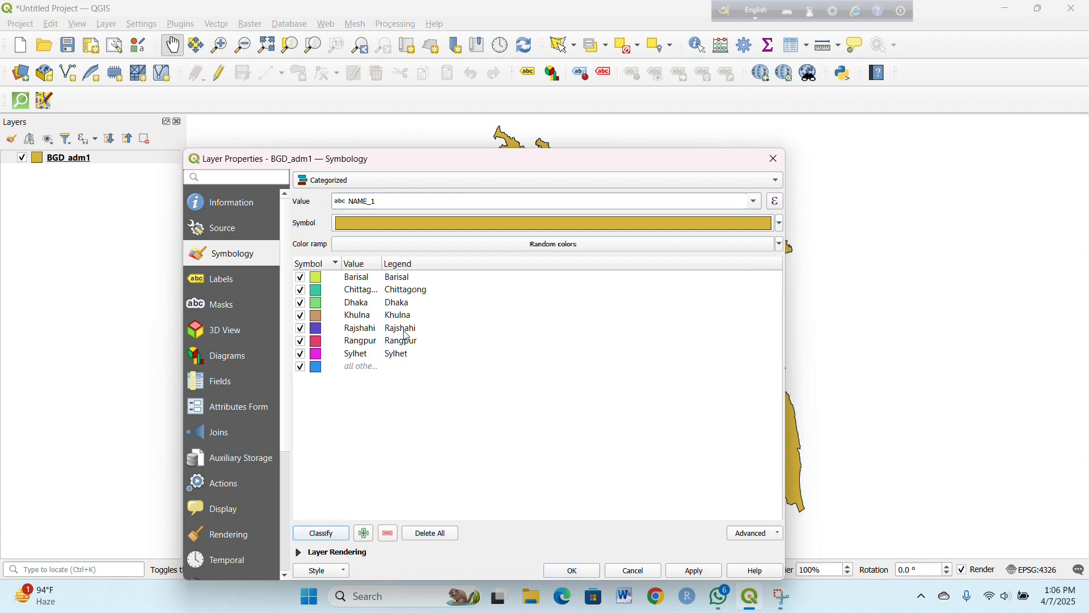
{"action": "left_click", "coordinate": [697, 572]}
{"action": "left_click", "coordinate": [640, 573]}
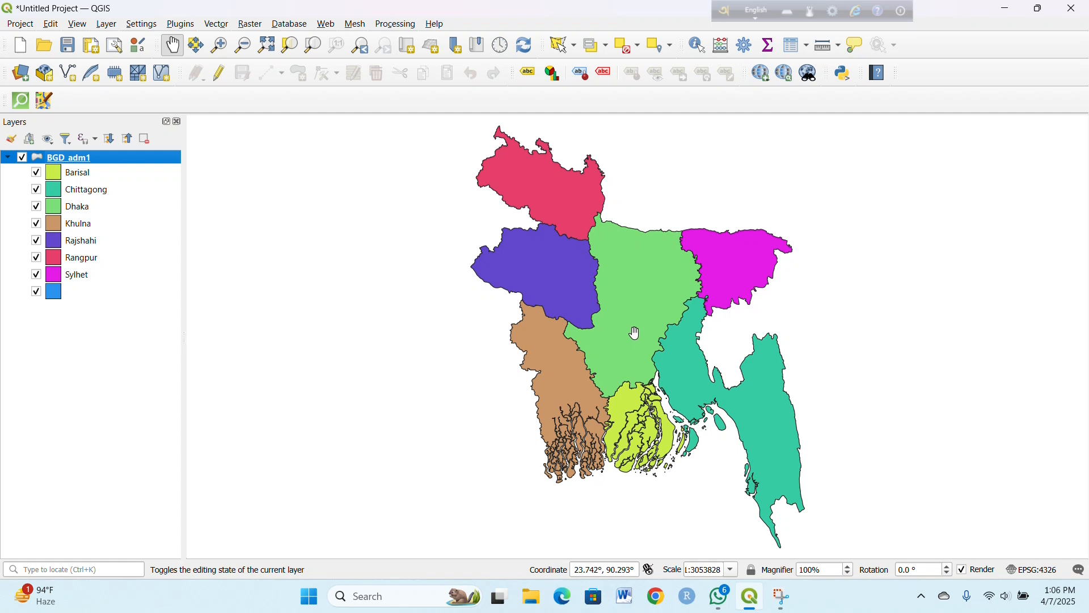
Step: Hide the BGD_adm1 layer and add BGD_adm2.shp from the Administrative area folder to the project
{"action": "left_click_drag", "start_coordinate": [651, 310], "coordinate": [604, 314]}
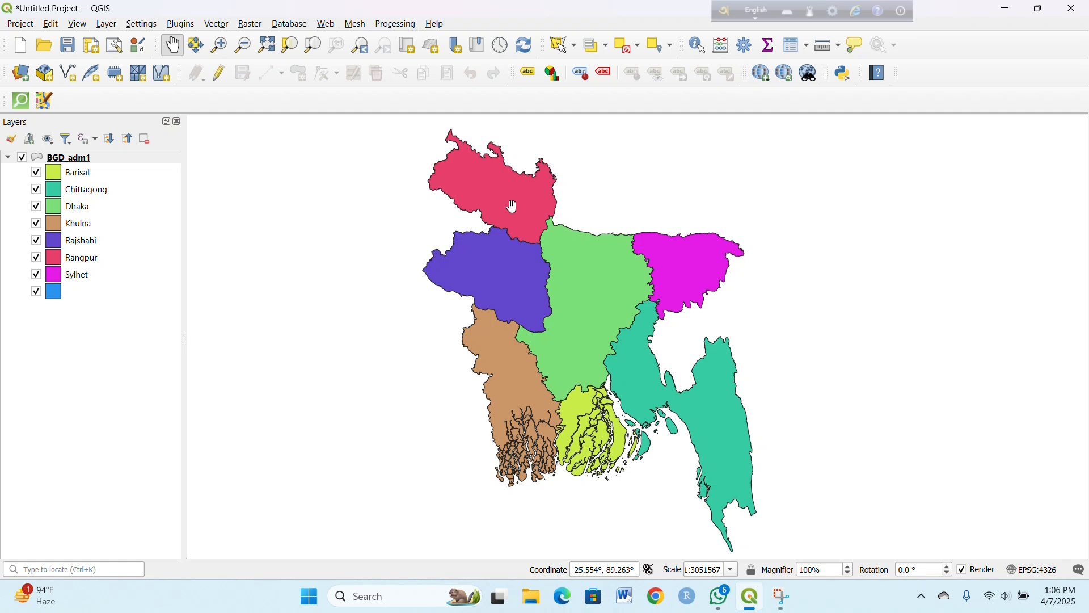
{"action": "left_click", "coordinate": [23, 159]}
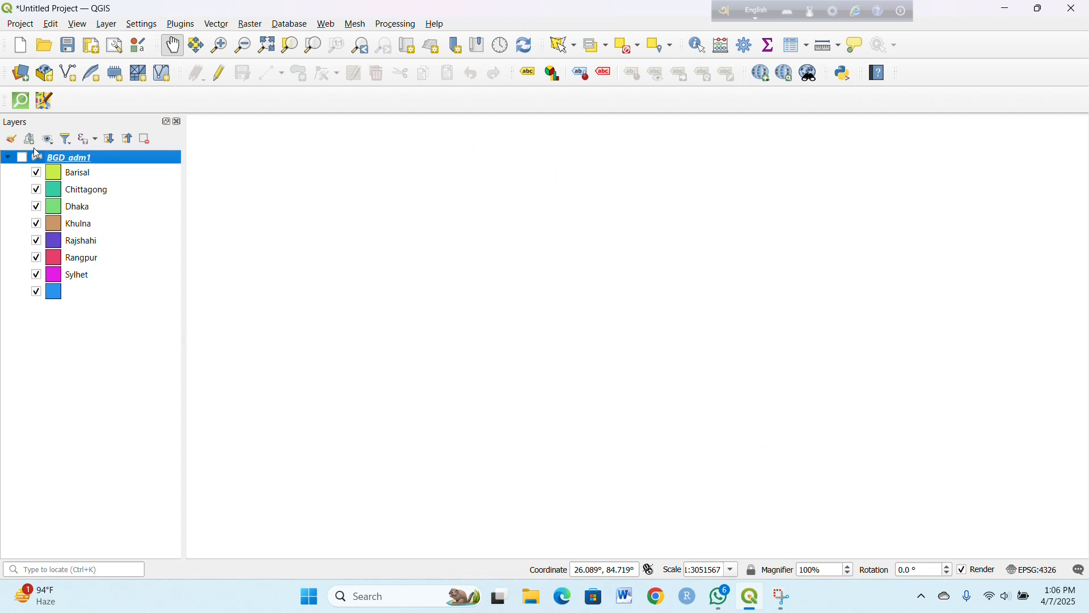
{"action": "left_click", "coordinate": [19, 74]}
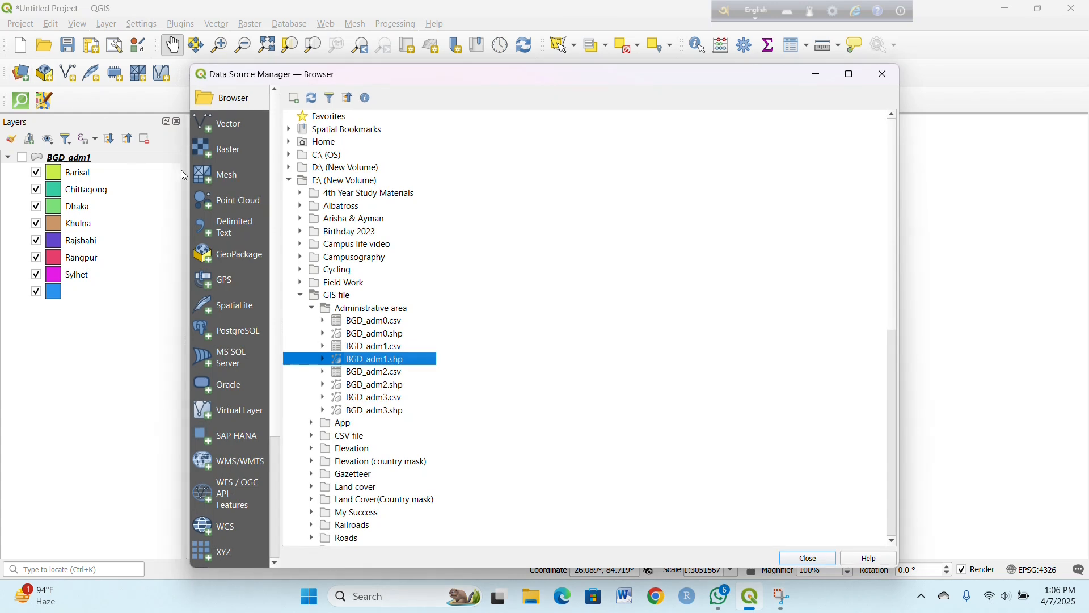
{"action": "double_click", "coordinate": [398, 386]}
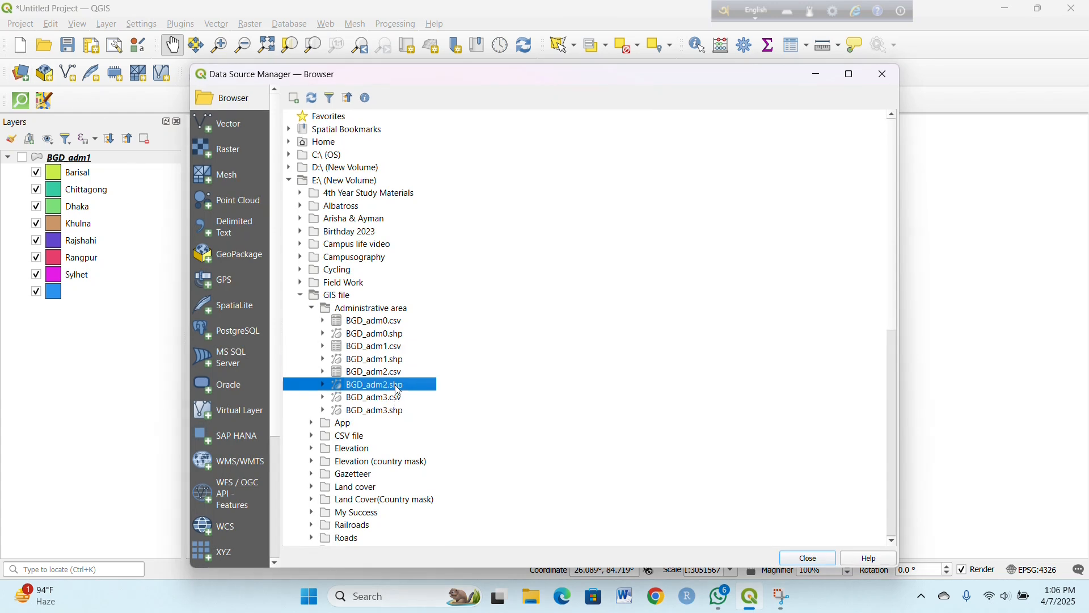
{"action": "left_click", "coordinate": [888, 76]}
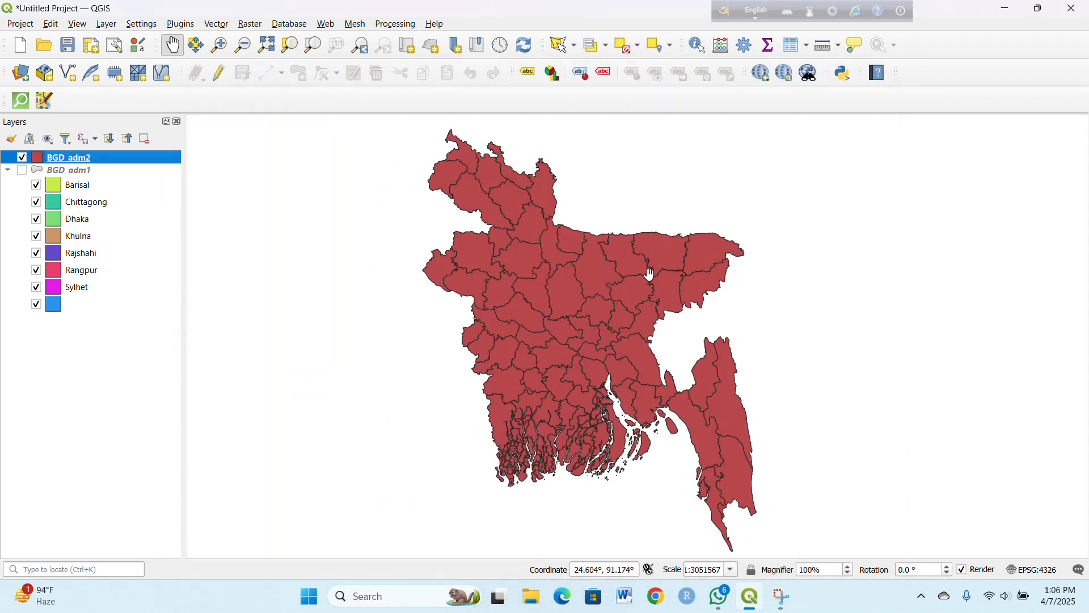
Step: Open the attribute table of the BGD_adm2 layer and look through its NAME_1 and NAME_2 columns
{"action": "right_click", "coordinate": [167, 166]}
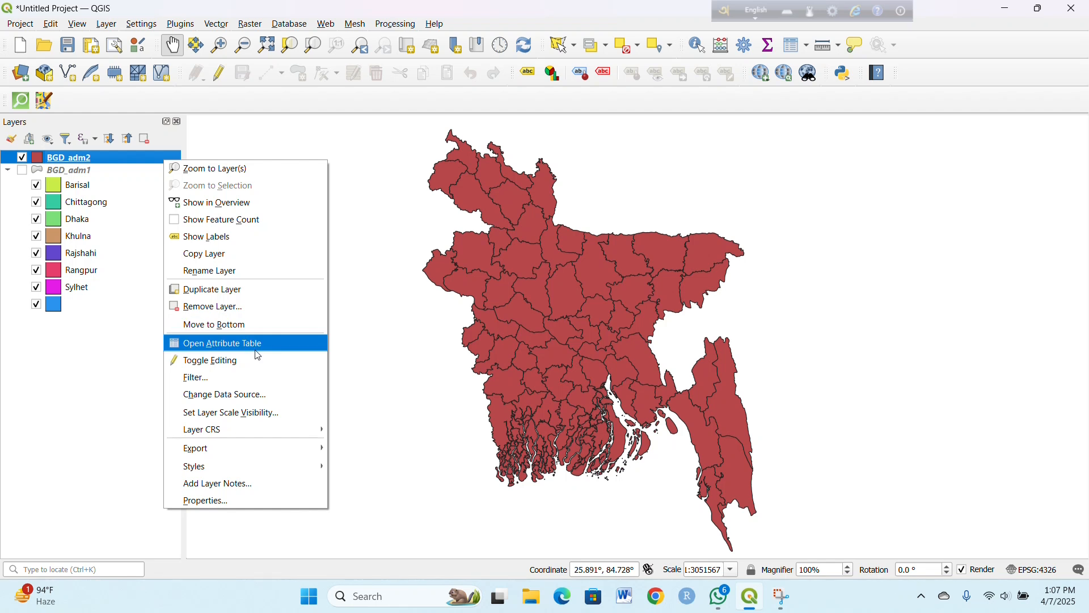
{"action": "left_click", "coordinate": [258, 343]}
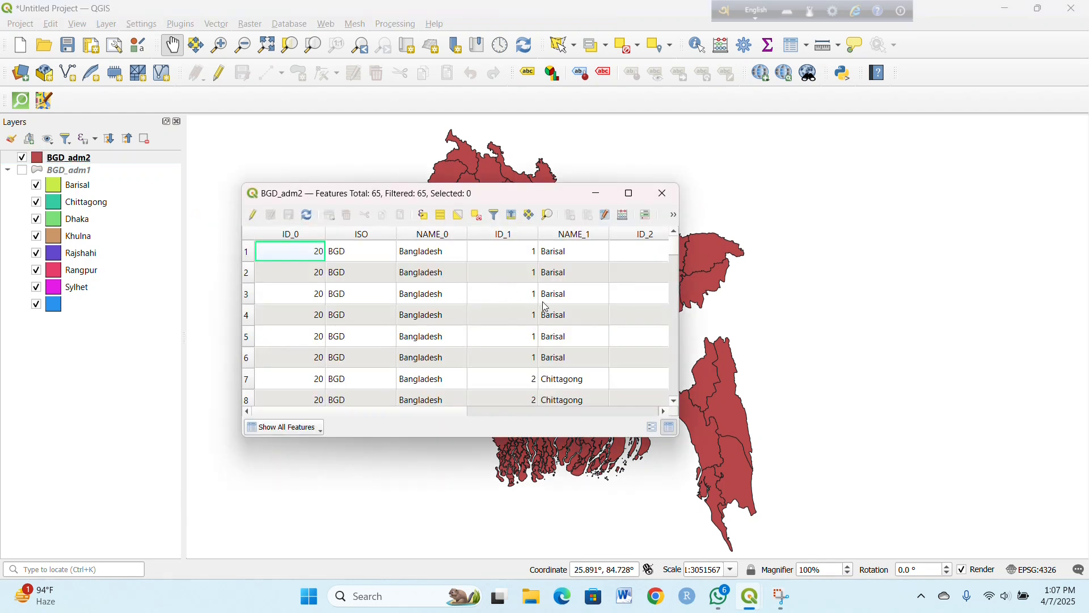
{"action": "scroll", "coordinate": [548, 307], "scroll_direction": "down", "scroll_amount": 1}
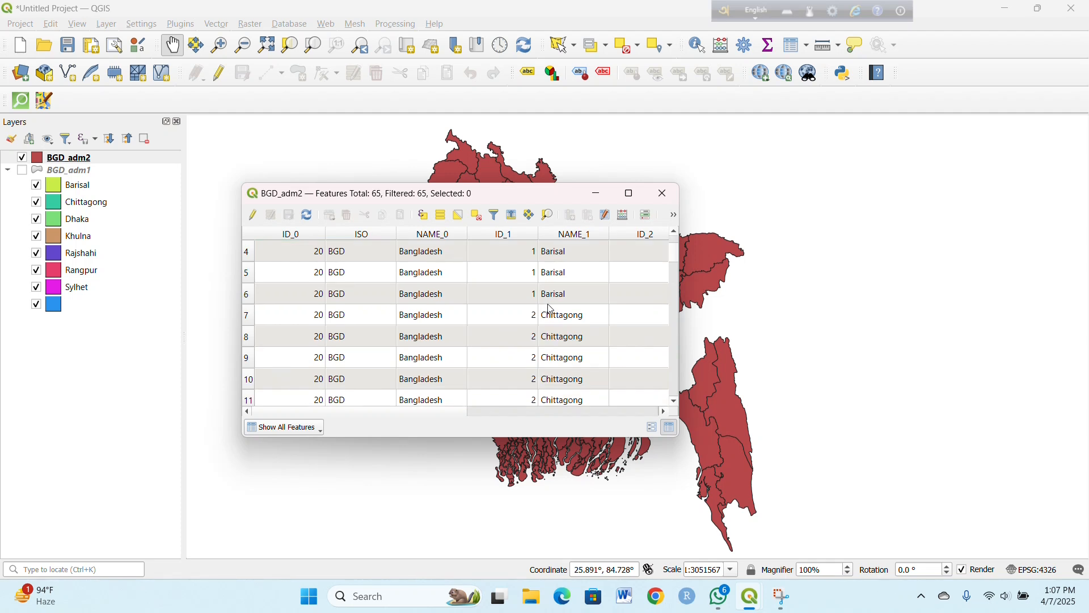
{"action": "scroll", "coordinate": [551, 308], "scroll_direction": "down", "scroll_amount": 2}
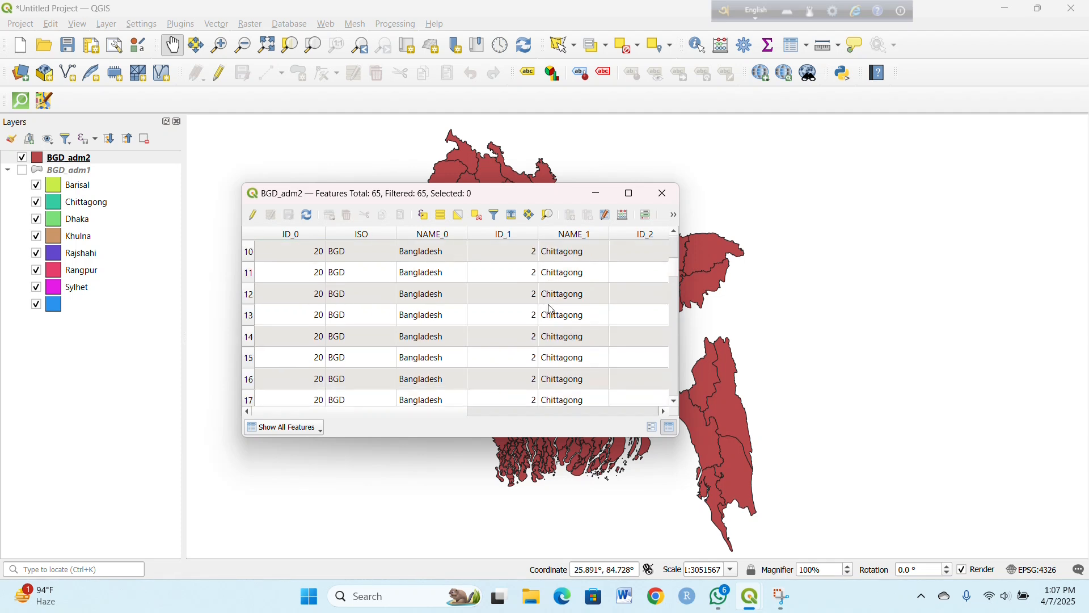
{"action": "scroll", "coordinate": [552, 310], "scroll_direction": "down", "scroll_amount": 1}
{"action": "scroll", "coordinate": [552, 310], "scroll_direction": "down", "scroll_amount": 1}
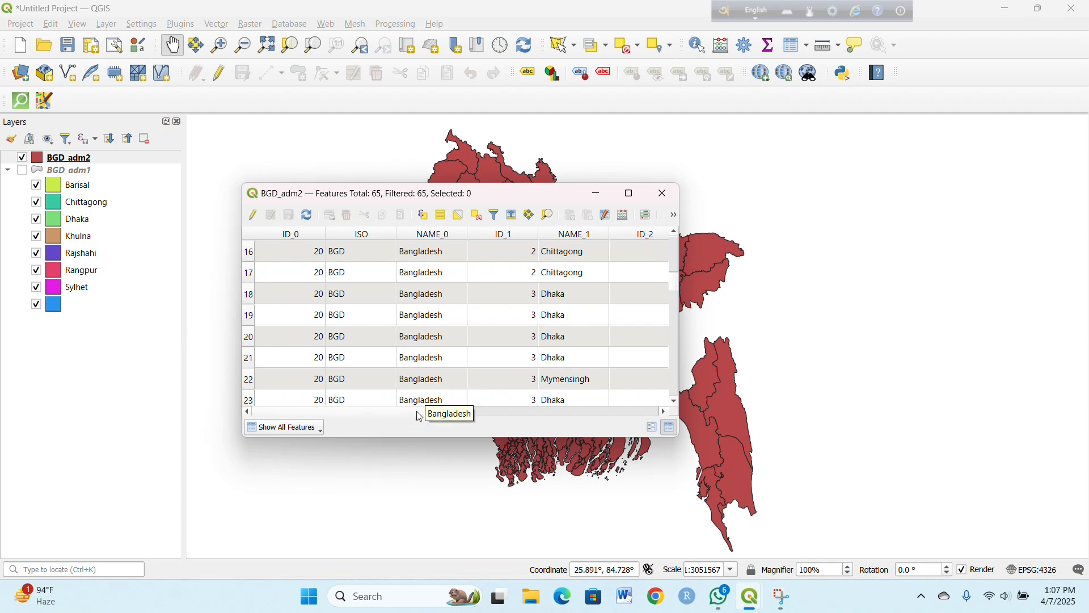
{"action": "left_click_drag", "start_coordinate": [435, 412], "coordinate": [539, 427]}
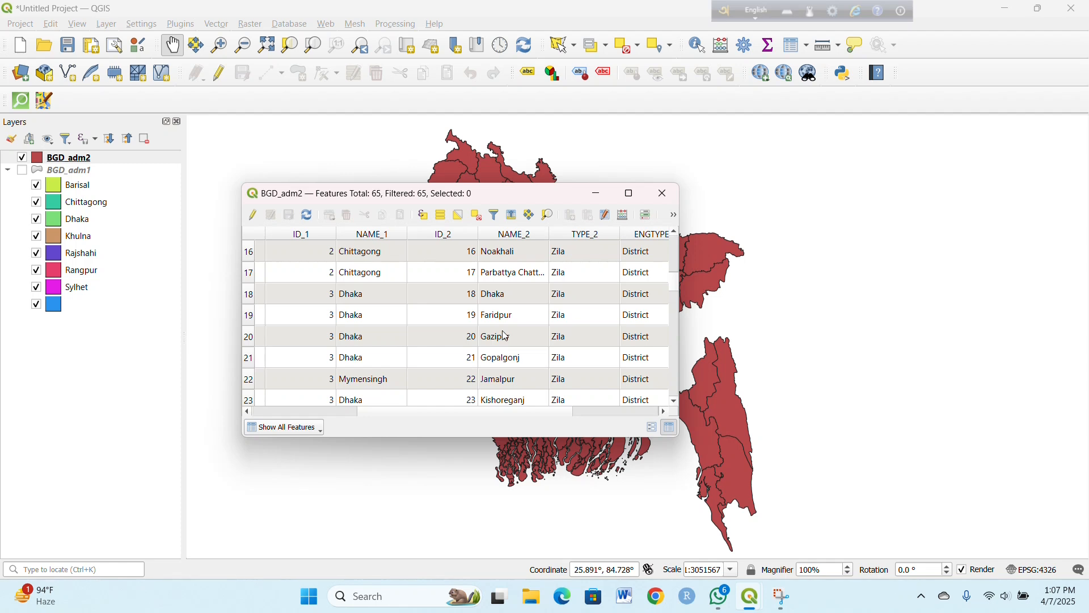
{"action": "scroll", "coordinate": [505, 350], "scroll_direction": "down", "scroll_amount": 1}
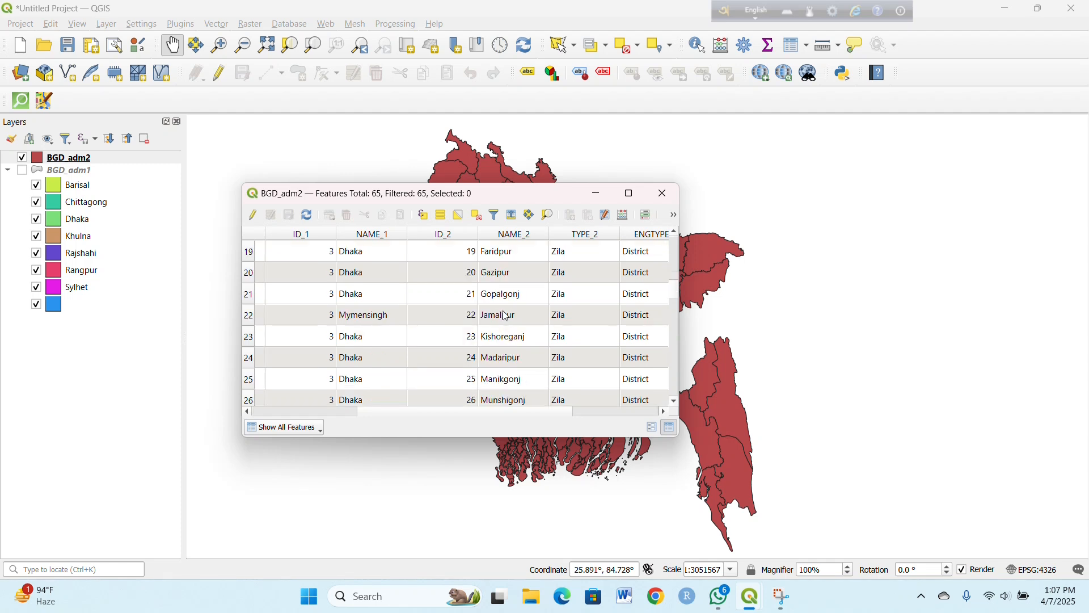
Step: Examine which NAME_2 districts have Mymensingh as NAME_1 in the BGD_adm2 attribute table, and close the table
{"action": "left_click", "coordinate": [382, 318]}
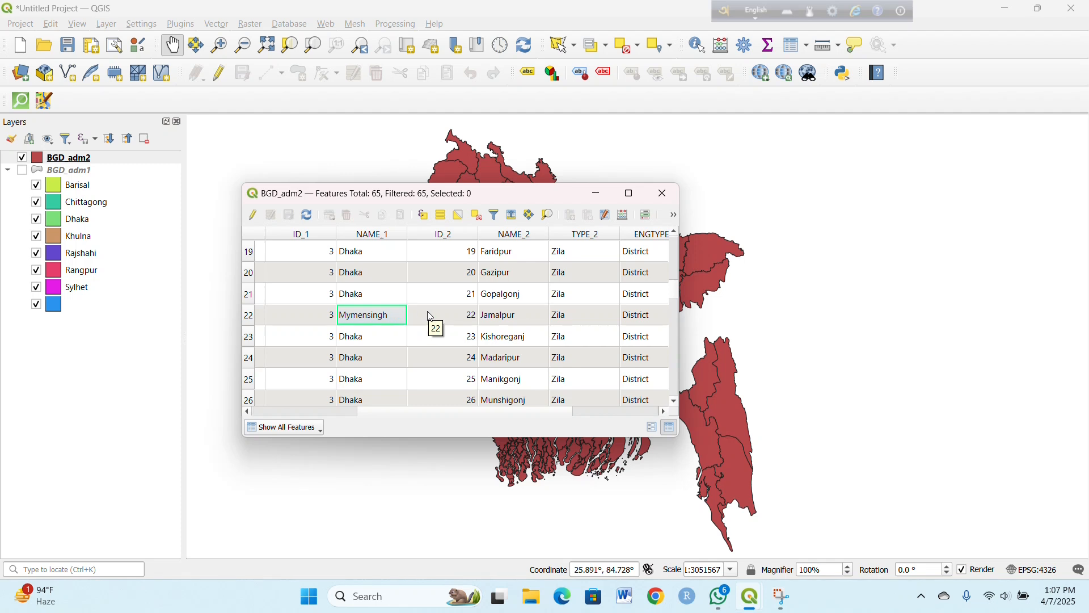
{"action": "left_click", "coordinate": [504, 318]}
{"action": "left_click", "coordinate": [366, 316]}
{"action": "scroll", "coordinate": [517, 347], "scroll_direction": "down", "scroll_amount": 1}
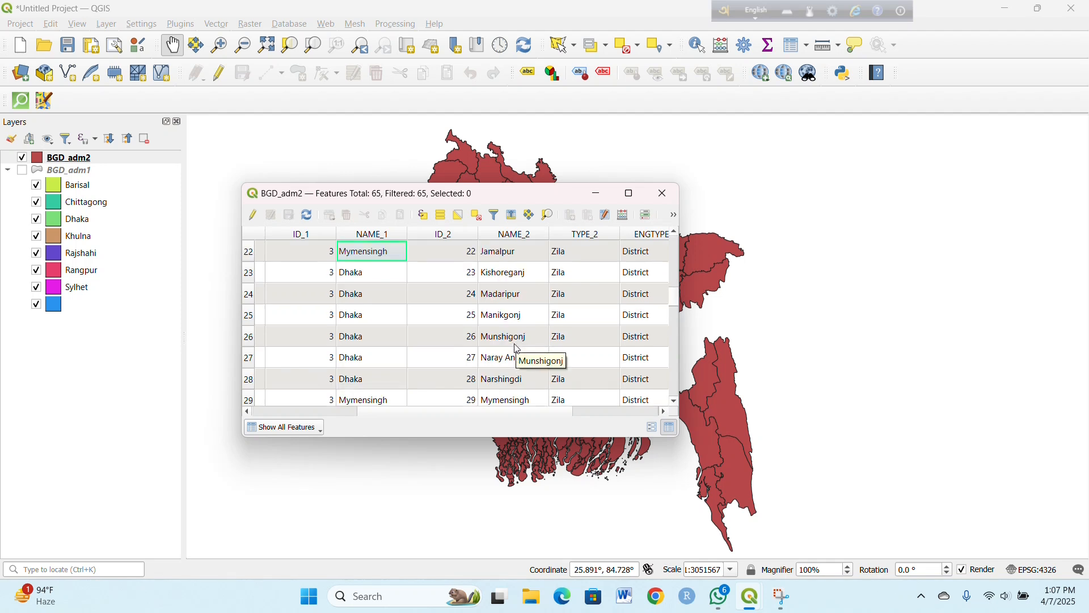
{"action": "scroll", "coordinate": [509, 381], "scroll_direction": "down", "scroll_amount": 1}
{"action": "left_click", "coordinate": [513, 339]}
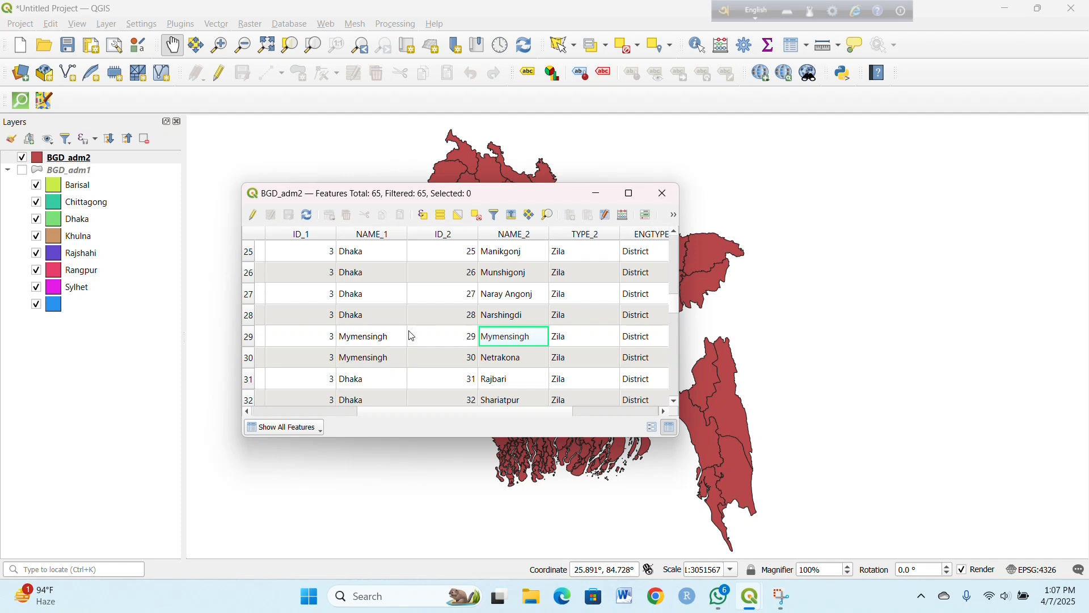
{"action": "left_click", "coordinate": [370, 315]}
{"action": "left_click", "coordinate": [367, 342]}
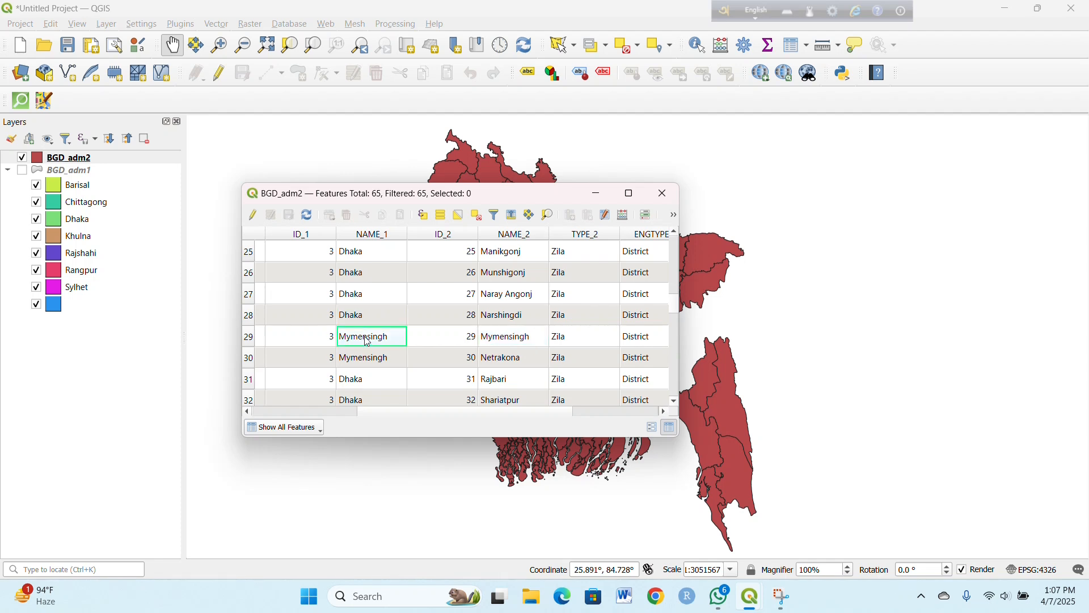
{"action": "left_click", "coordinate": [495, 358]}
{"action": "left_click", "coordinate": [366, 359]}
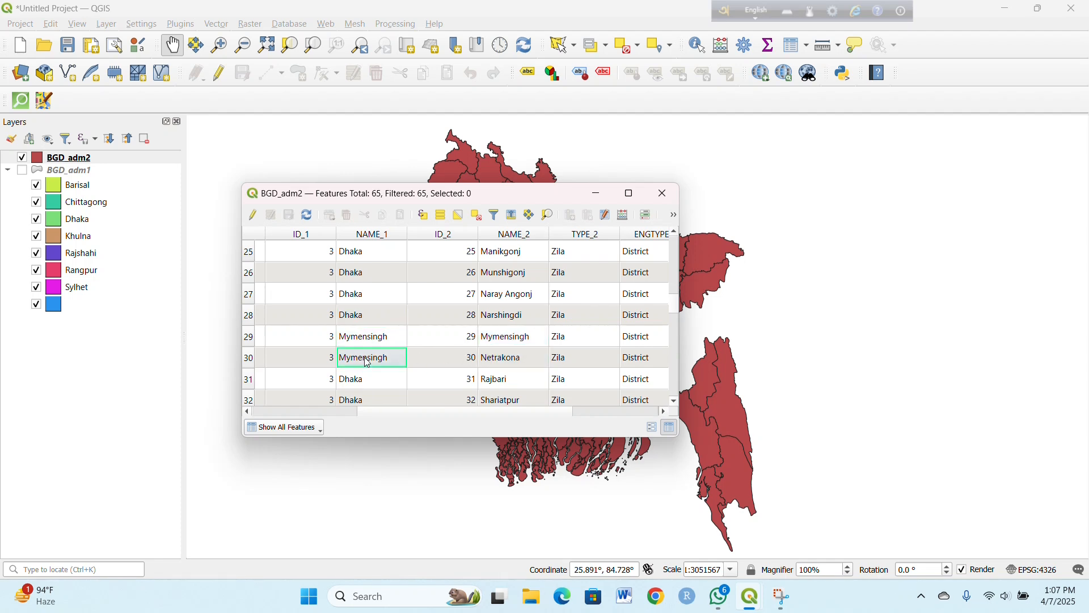
{"action": "scroll", "coordinate": [429, 380], "scroll_direction": "down", "scroll_amount": 1}
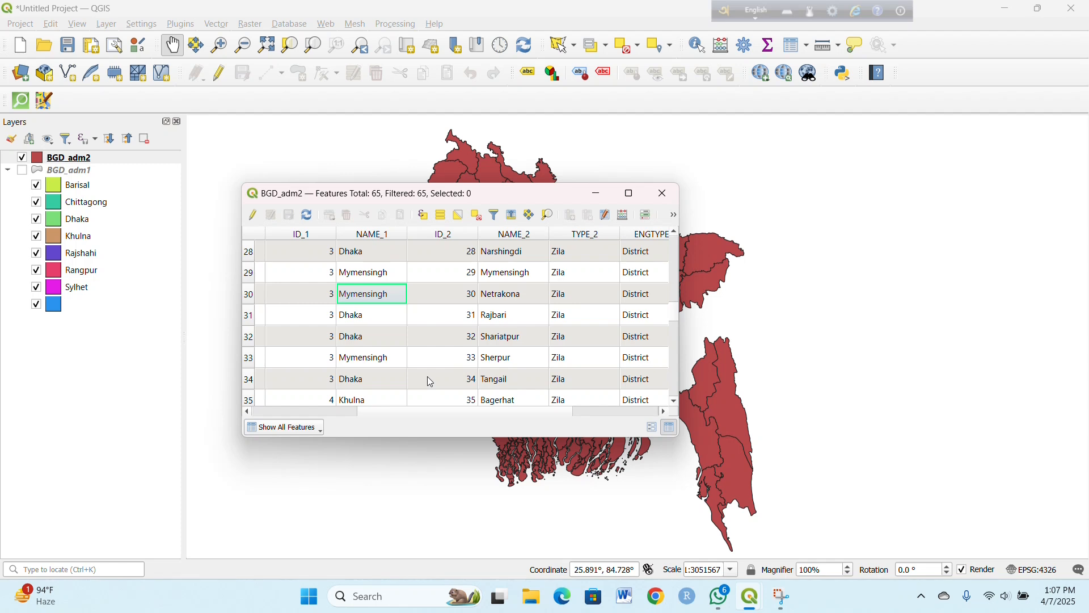
{"action": "left_click", "coordinate": [485, 361]}
{"action": "left_click", "coordinate": [375, 361]}
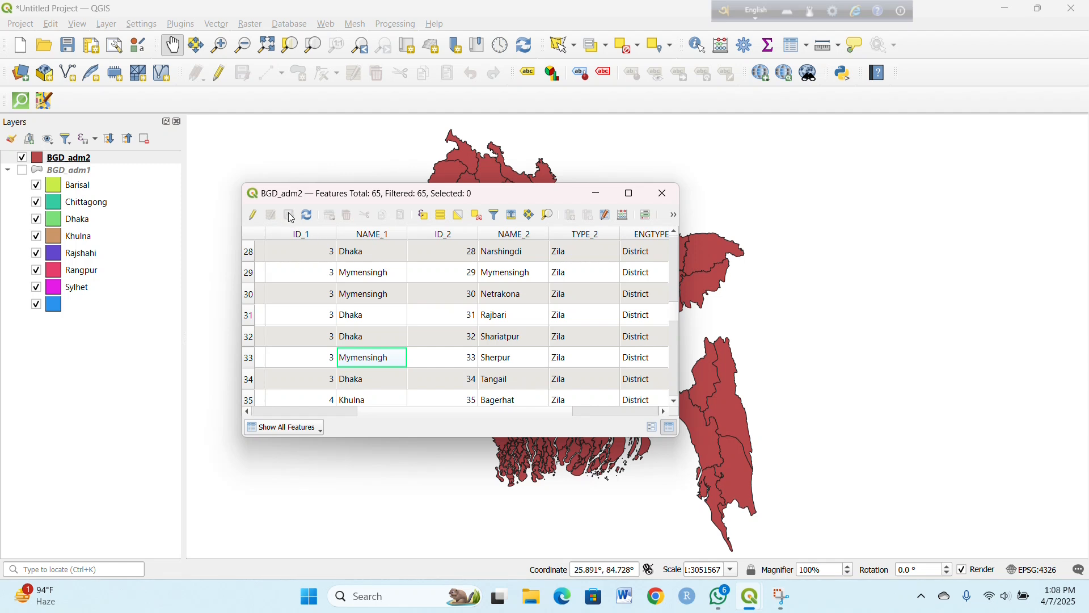
{"action": "left_click", "coordinate": [669, 194]}
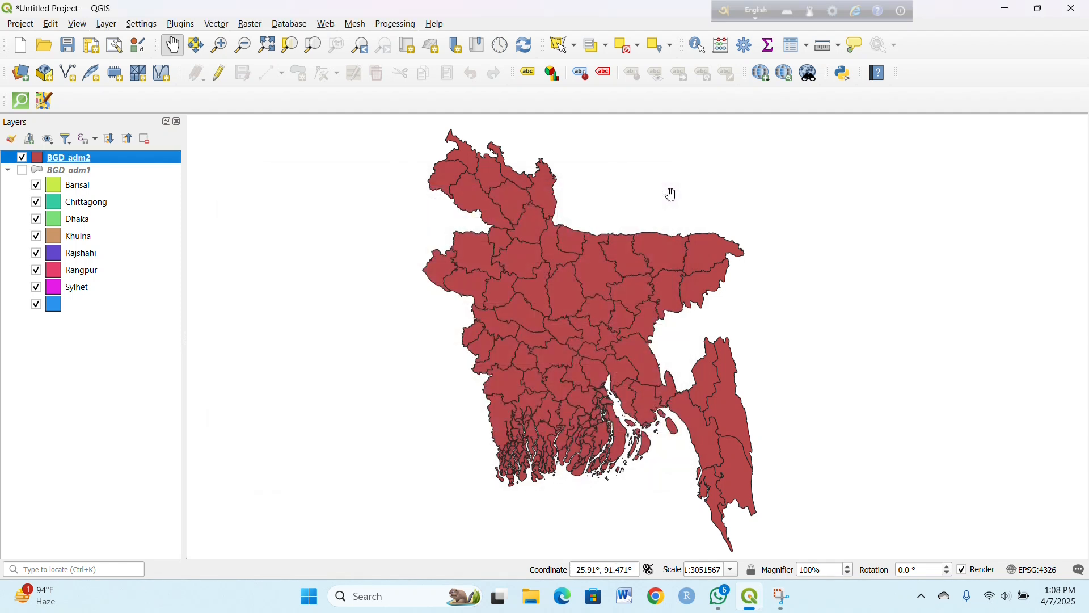
Step: Reopen the BGD_adm2 attribute table, look through the division names in NAME_1 down to the last row, and close it
{"action": "right_click", "coordinate": [165, 164]}
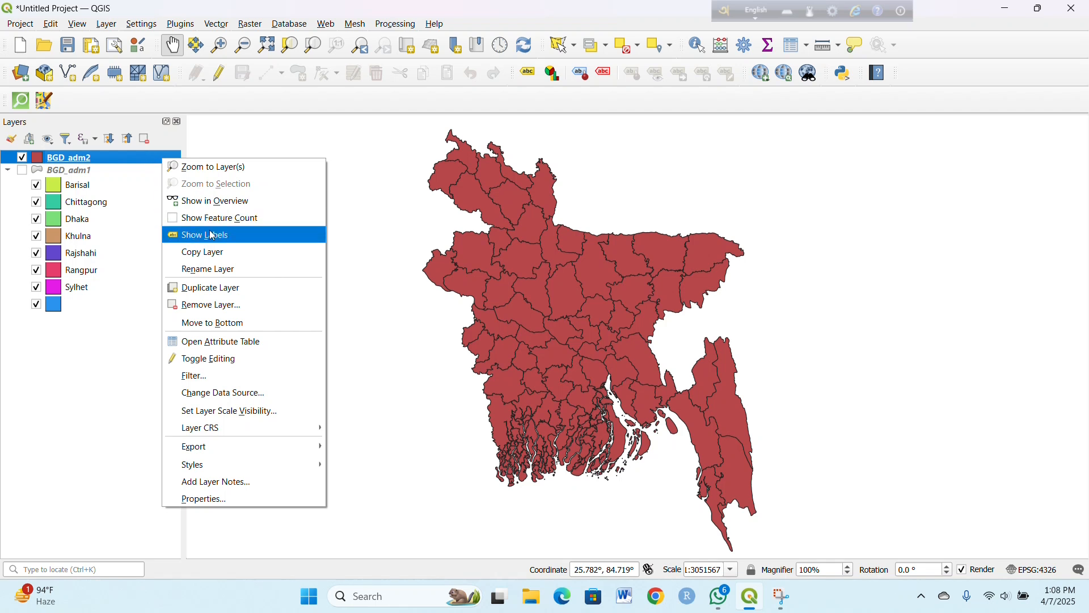
{"action": "left_click", "coordinate": [251, 337]}
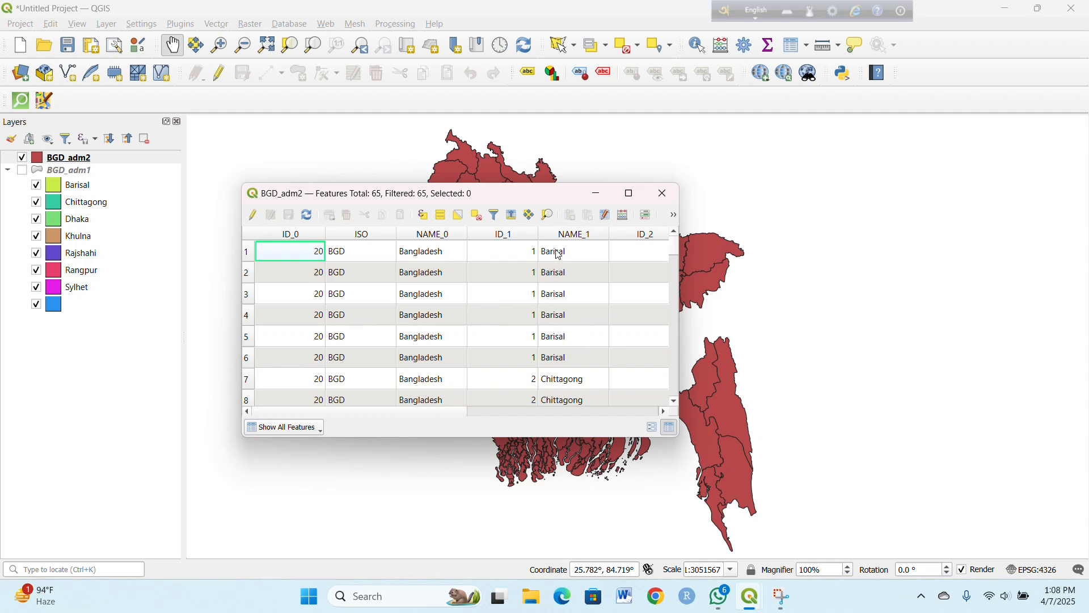
{"action": "scroll", "coordinate": [566, 281], "scroll_direction": "down", "scroll_amount": 2}
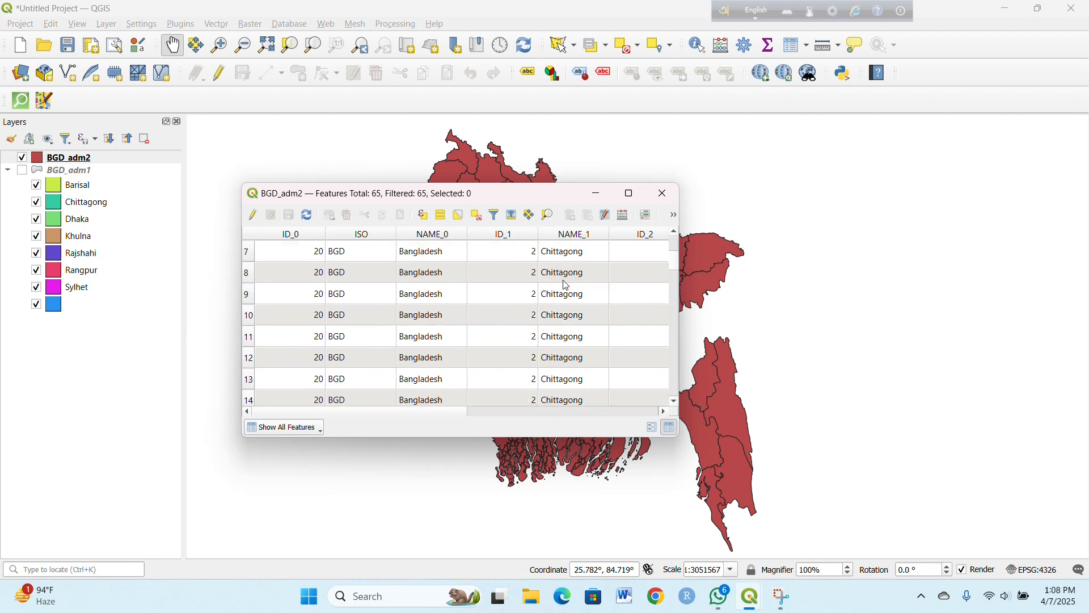
{"action": "scroll", "coordinate": [566, 285], "scroll_direction": "down", "scroll_amount": 2}
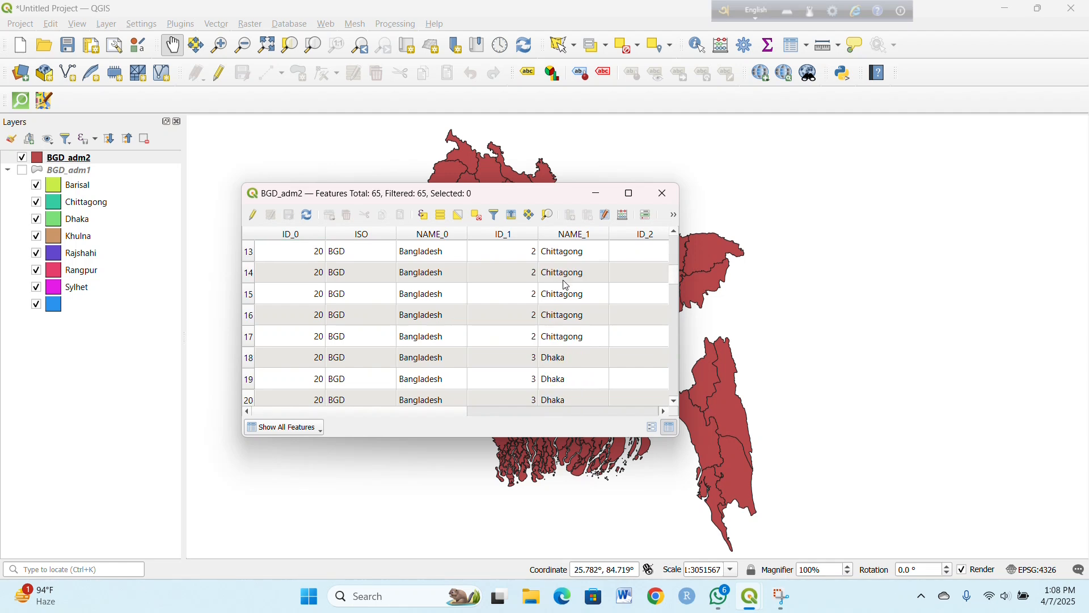
{"action": "scroll", "coordinate": [566, 285], "scroll_direction": "down", "scroll_amount": 15}
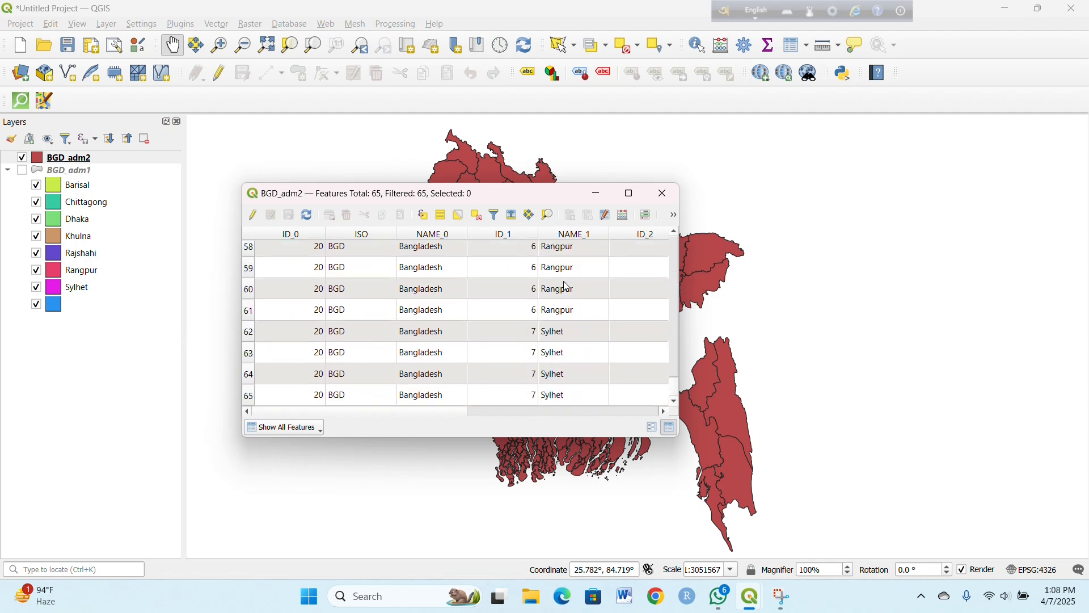
{"action": "left_click", "coordinate": [663, 193]}
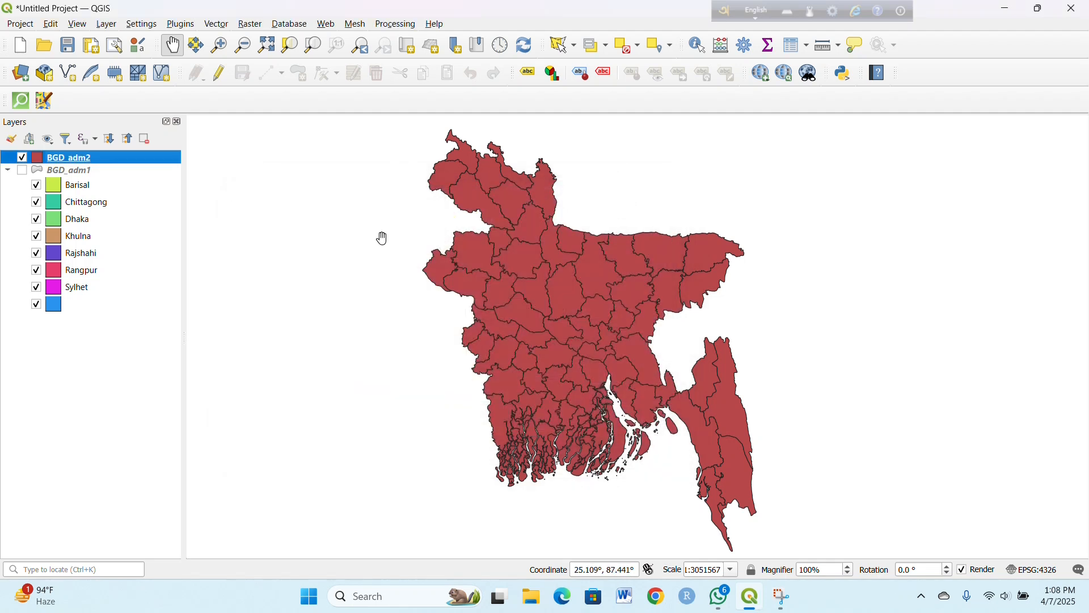
Step: Style the BGD_adm2 layer as Categorized by NAME_1 with random colors, classify the values and apply the symbology
{"action": "right_click", "coordinate": [164, 159]}
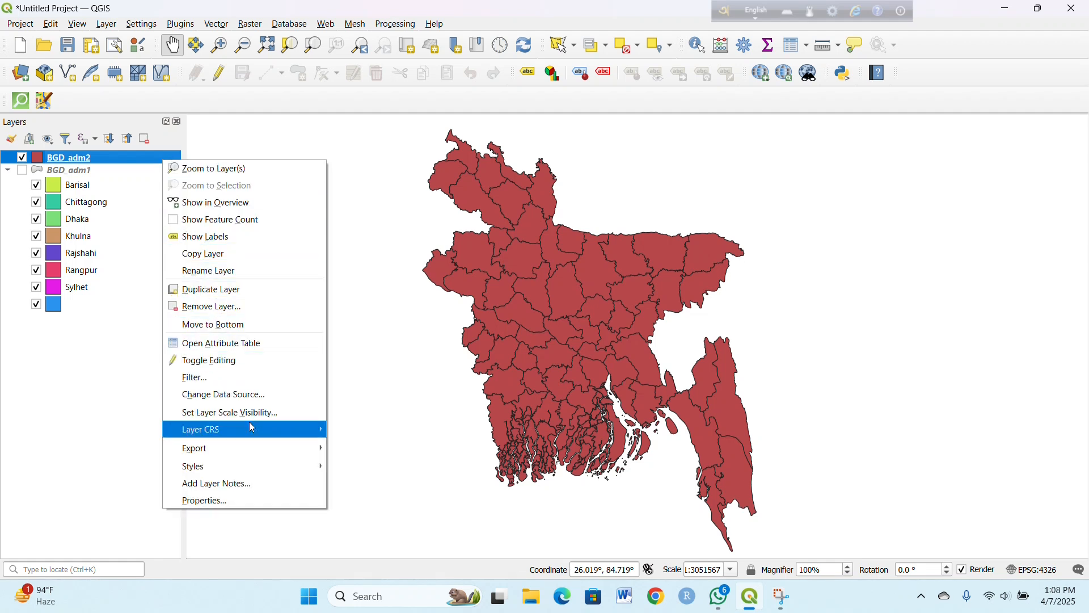
{"action": "left_click", "coordinate": [259, 505]}
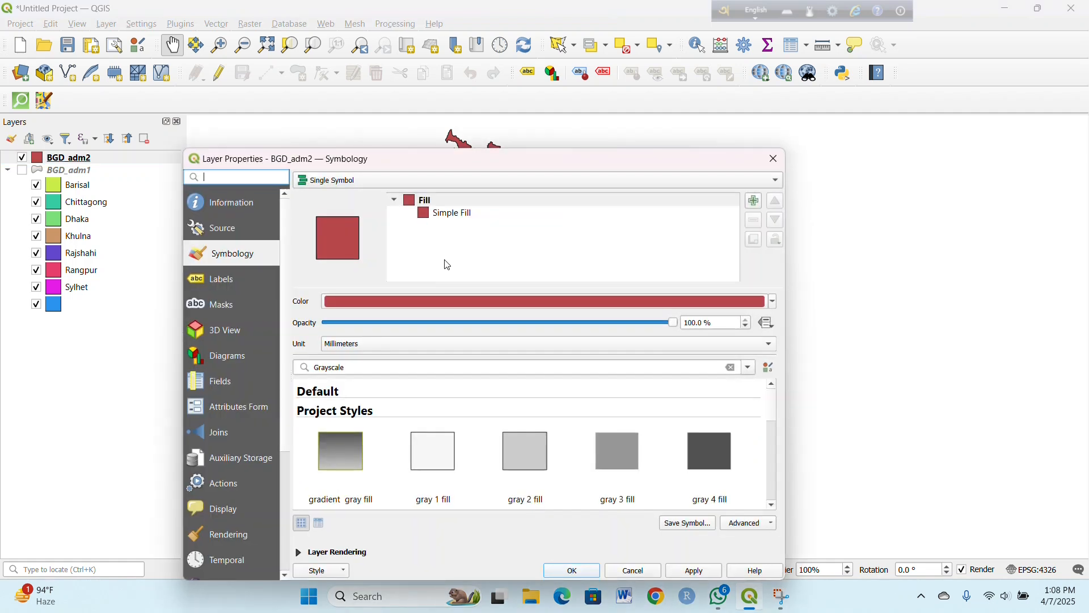
{"action": "left_click", "coordinate": [758, 181]}
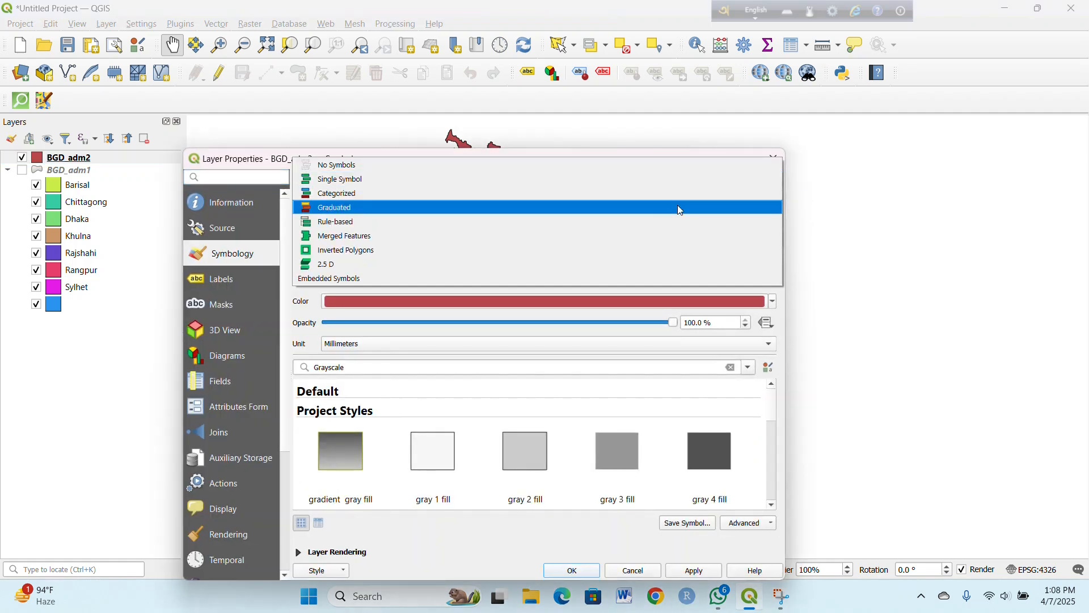
{"action": "left_click", "coordinate": [629, 196]}
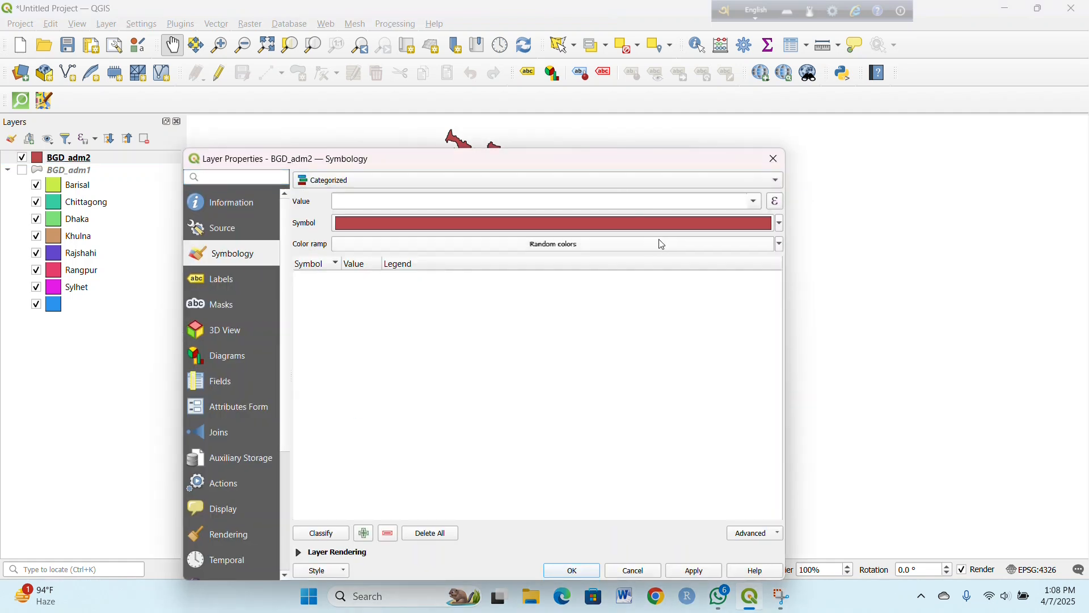
{"action": "left_click", "coordinate": [755, 202]}
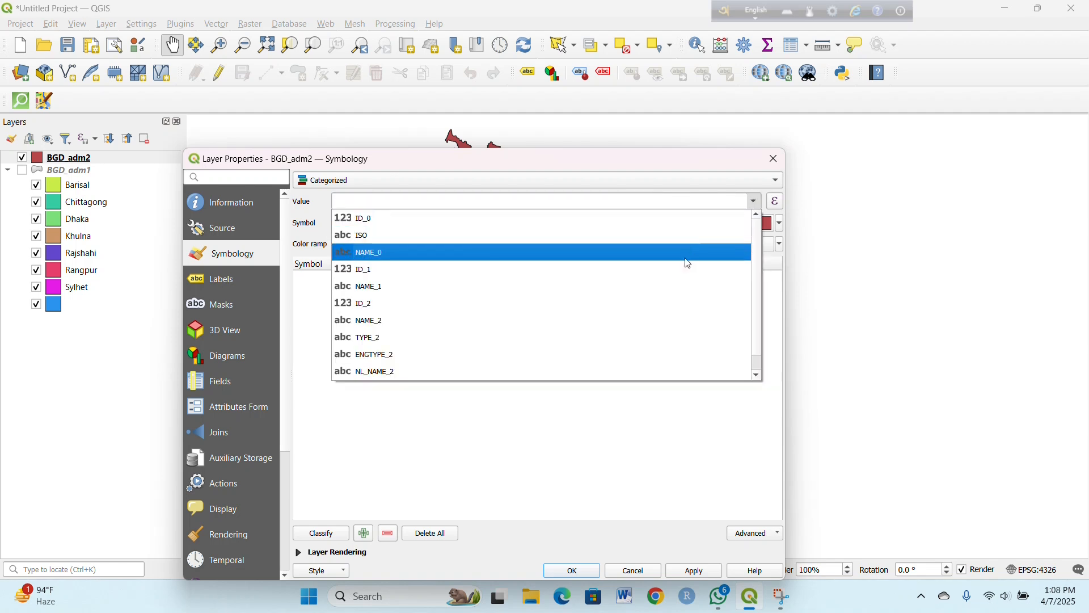
{"action": "left_click", "coordinate": [678, 285]}
{"action": "left_click", "coordinate": [320, 538]}
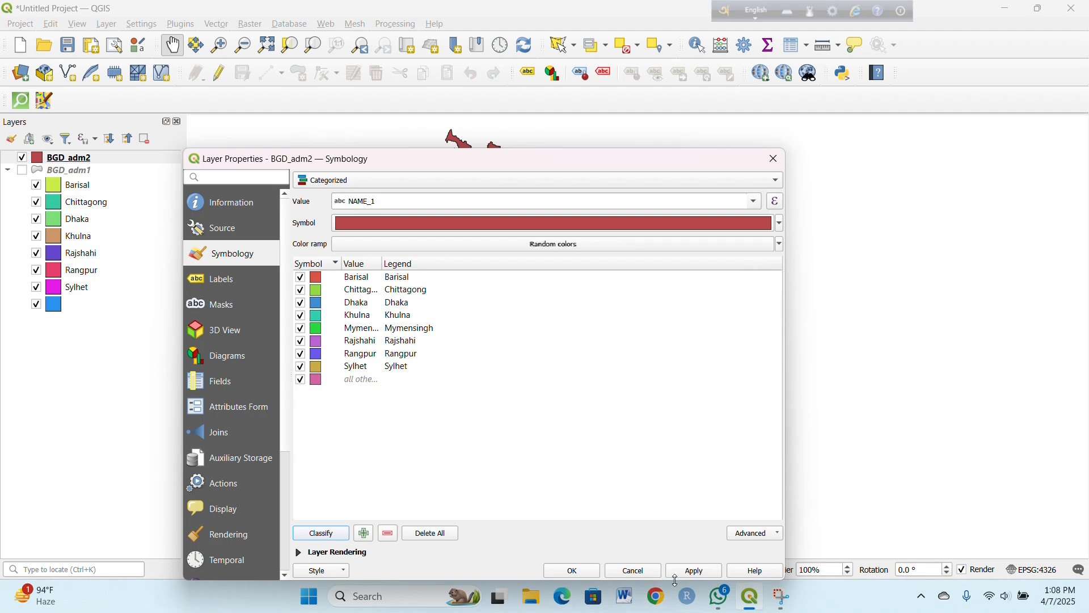
{"action": "left_click", "coordinate": [694, 575]}
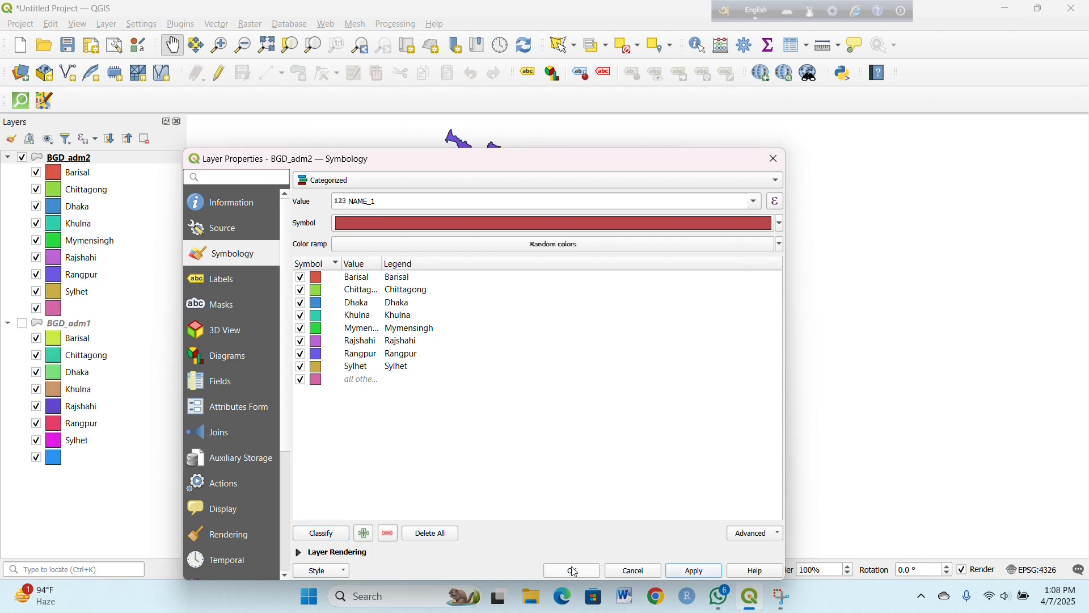
{"action": "left_click", "coordinate": [574, 573]}
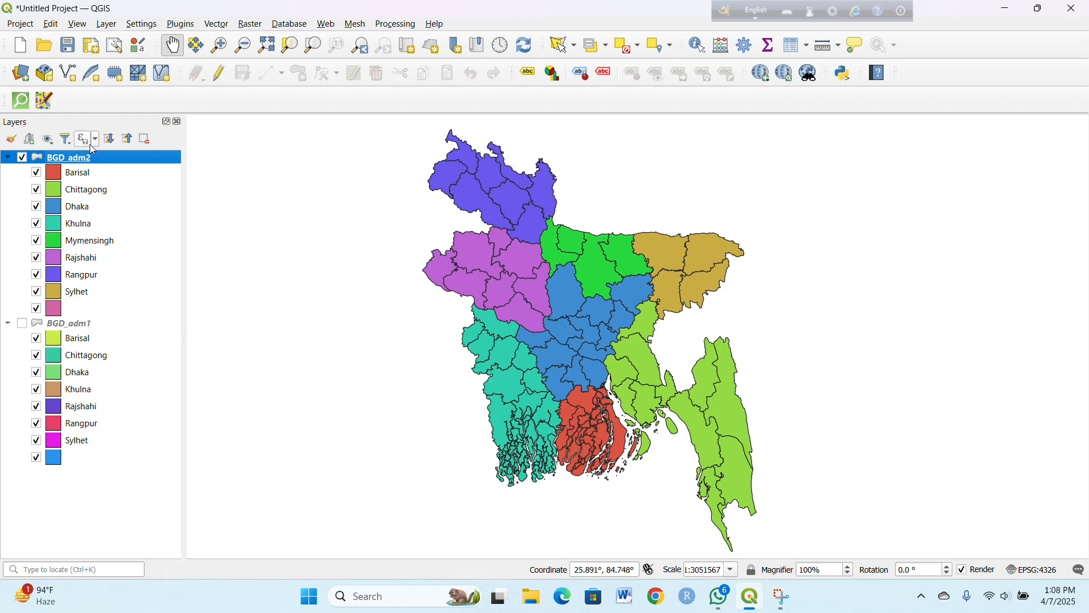
Step: Switch the BGD_adm2 layer and its Barisal and Chittagong classes off and back on to compare them on the map
{"action": "left_click", "coordinate": [22, 158]}
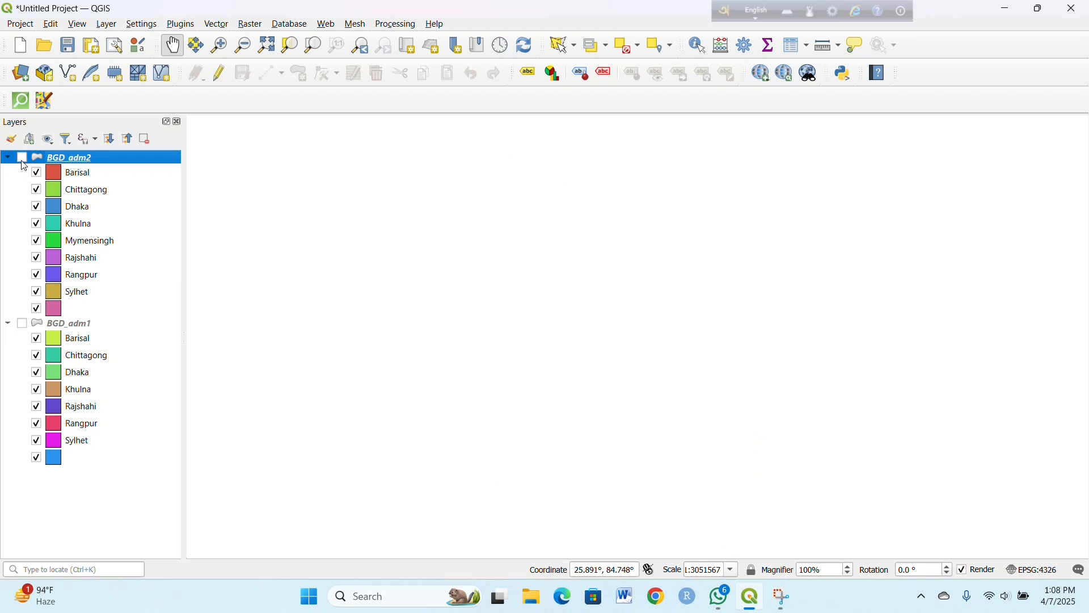
{"action": "left_click", "coordinate": [22, 158]}
{"action": "left_click", "coordinate": [37, 173]}
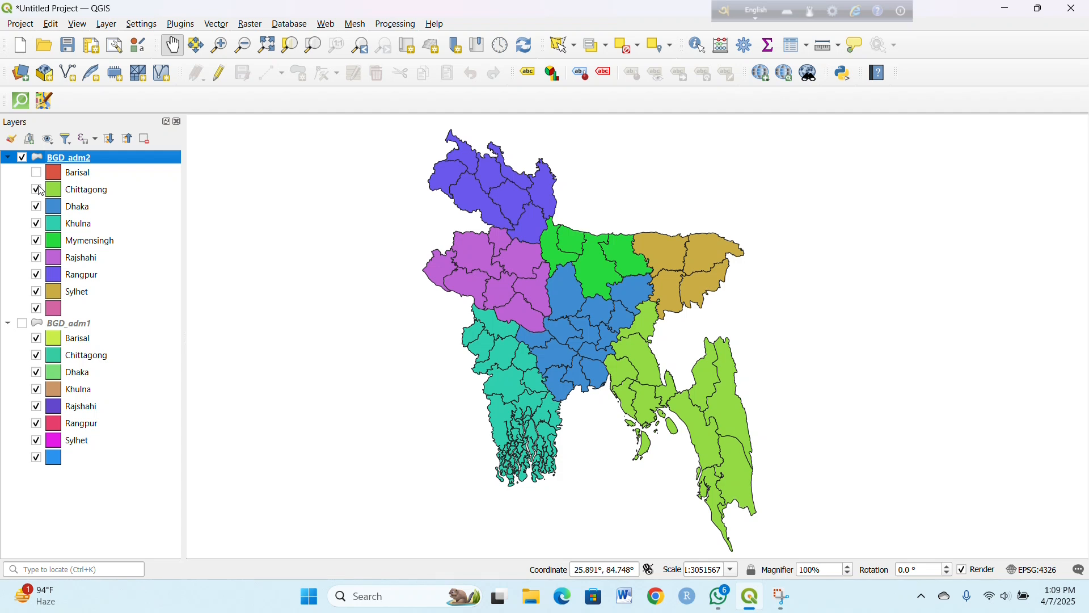
{"action": "left_click", "coordinate": [37, 190]}
{"action": "left_click", "coordinate": [37, 190]}
{"action": "left_click", "coordinate": [37, 173]}
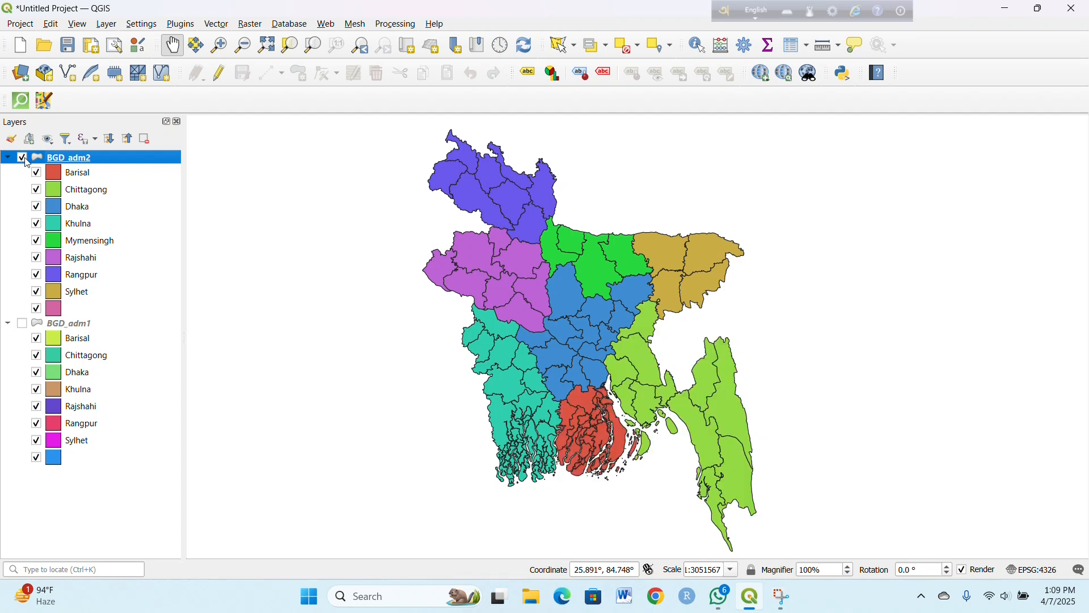
Step: Hide the categorized BGD_adm2 layer and add BGD_adm2.shp from the Administrative area folder again as a second copy
{"action": "left_click", "coordinate": [22, 158]}
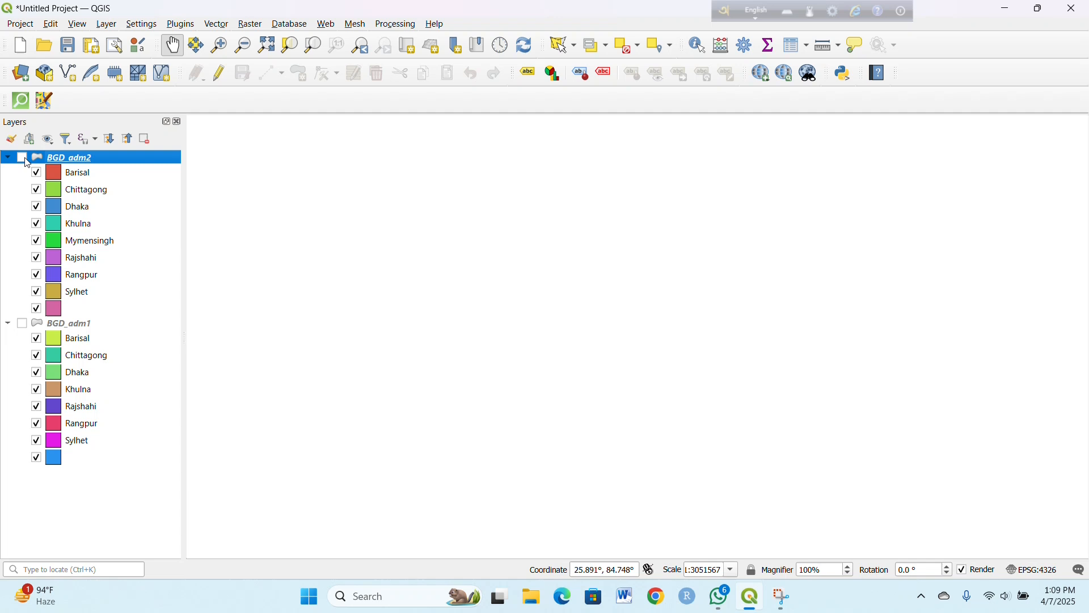
{"action": "left_click", "coordinate": [21, 74]}
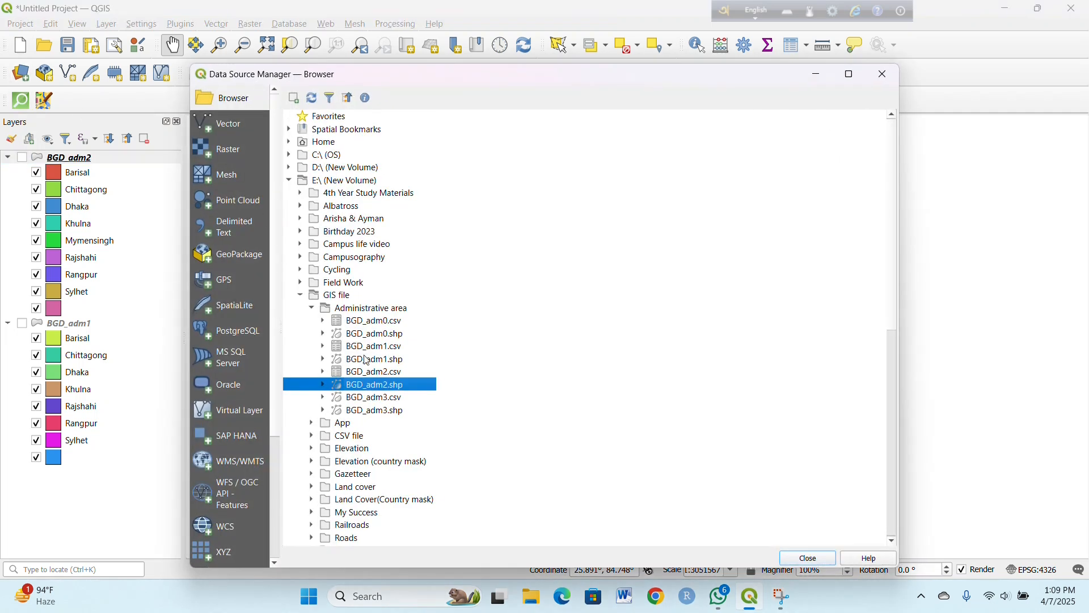
{"action": "double_click", "coordinate": [384, 385]}
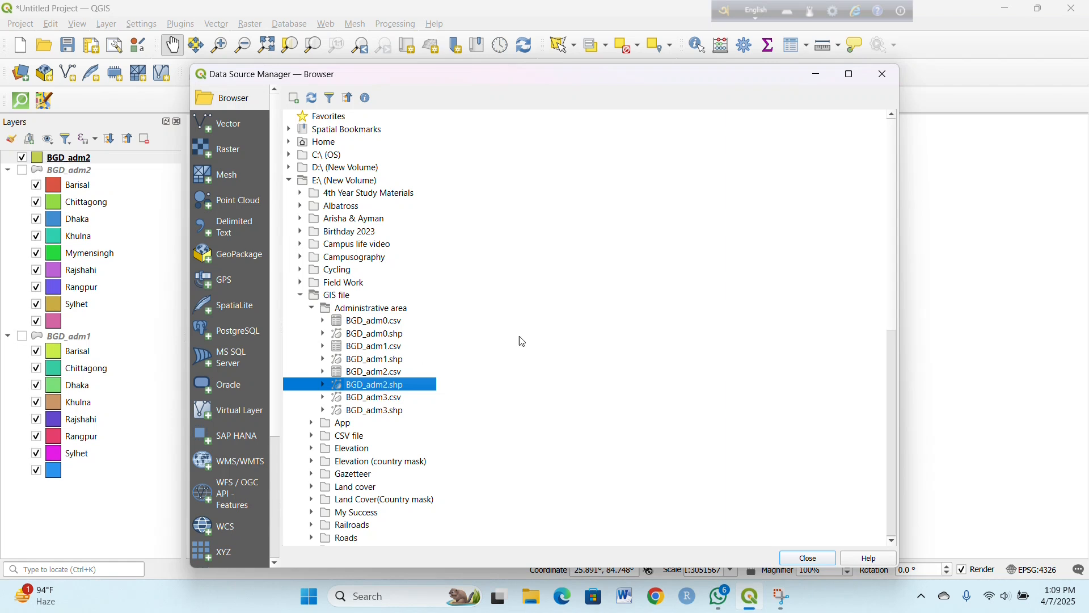
{"action": "left_click", "coordinate": [884, 76]}
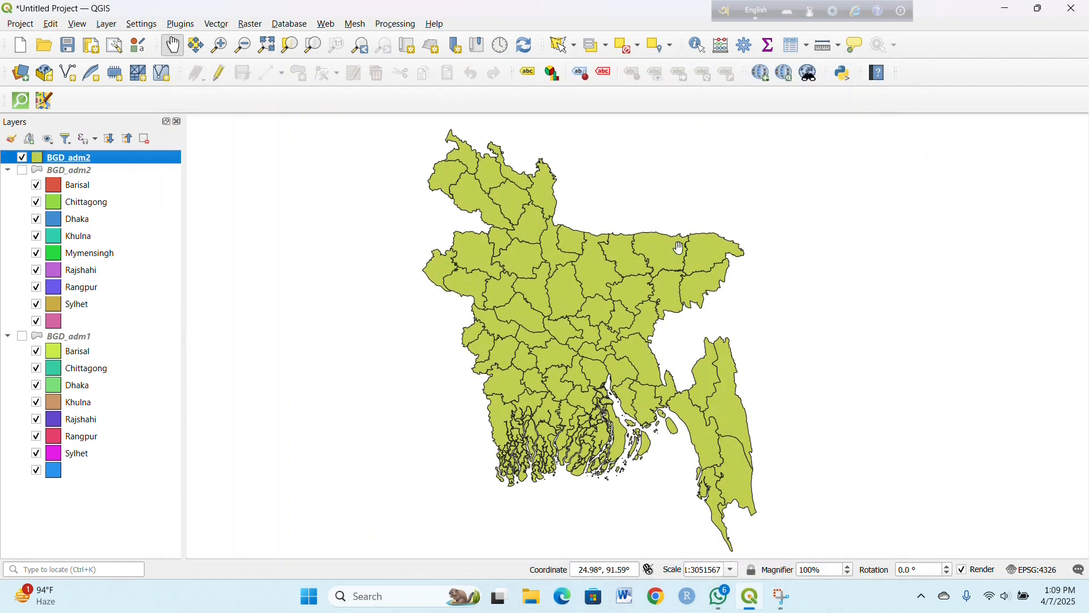
Step: Look through the district names in the NAME_2 column of the new BGD_adm2 layer's attribute table, and close the table
{"action": "right_click", "coordinate": [149, 157]}
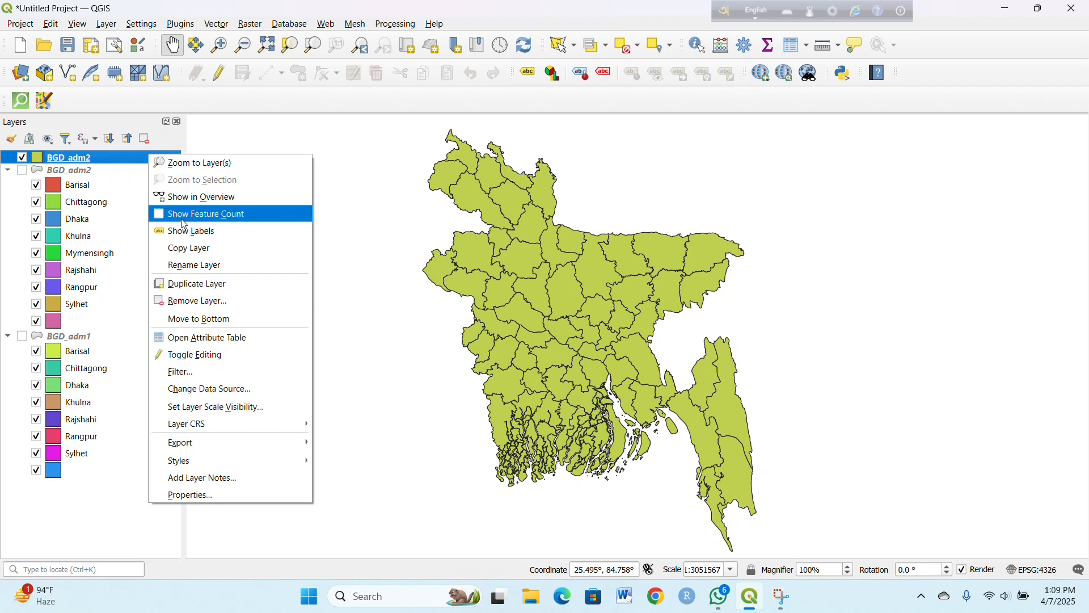
{"action": "left_click", "coordinate": [267, 336]}
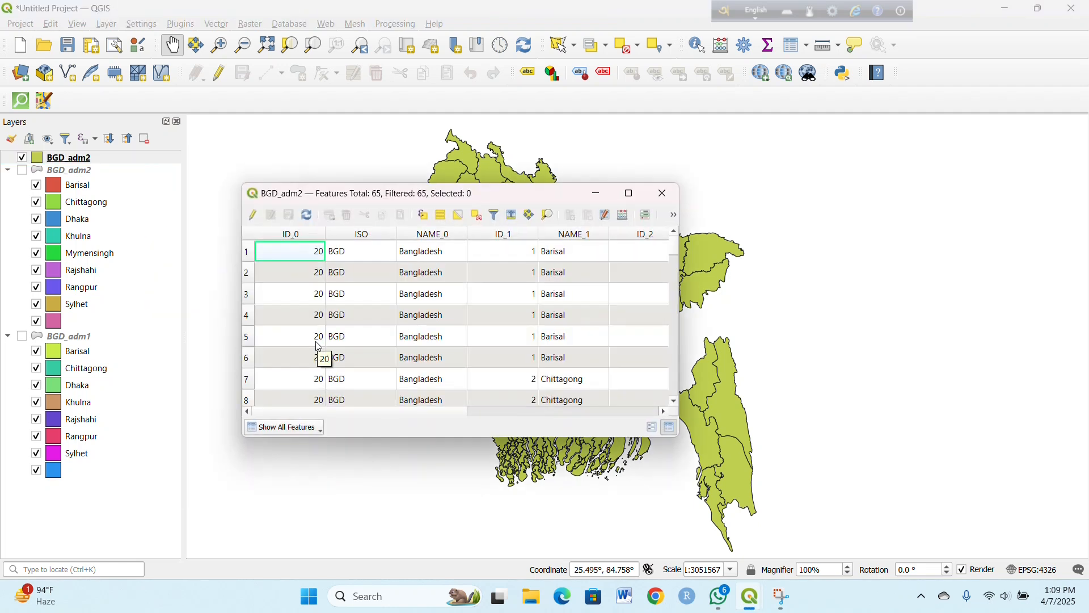
{"action": "left_click_drag", "start_coordinate": [405, 412], "coordinate": [575, 439]}
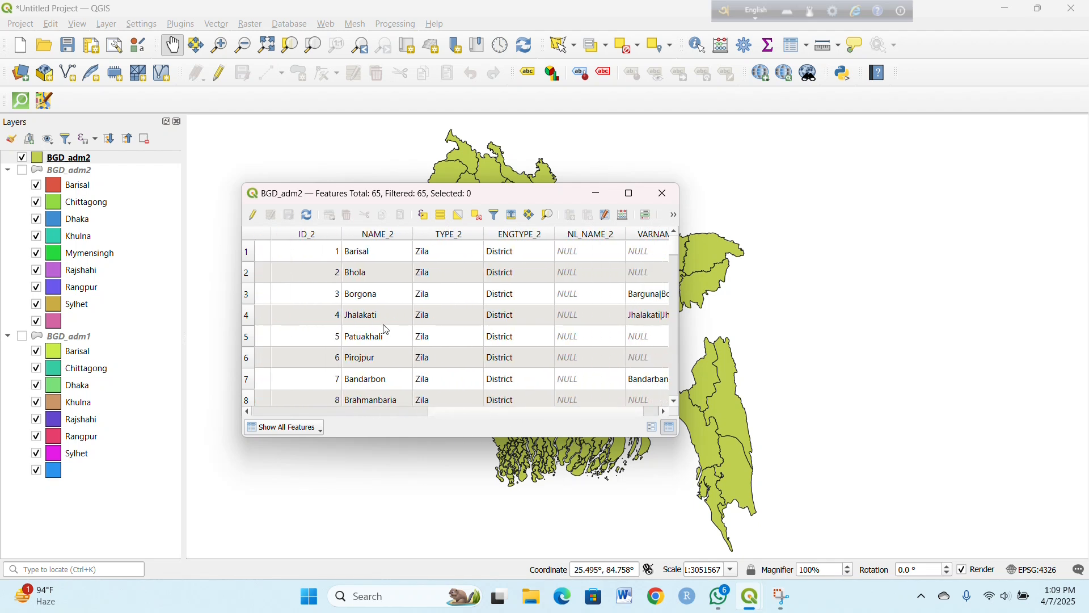
{"action": "scroll", "coordinate": [387, 330], "scroll_direction": "down", "scroll_amount": 6}
{"action": "scroll", "coordinate": [384, 298], "scroll_direction": "down", "scroll_amount": 10}
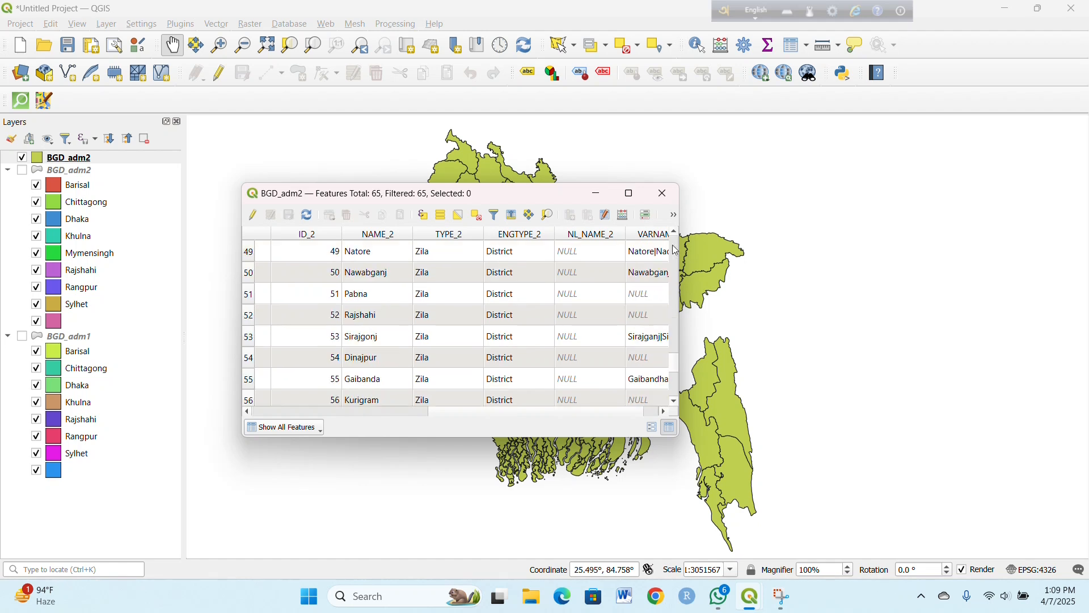
{"action": "left_click", "coordinate": [664, 193]}
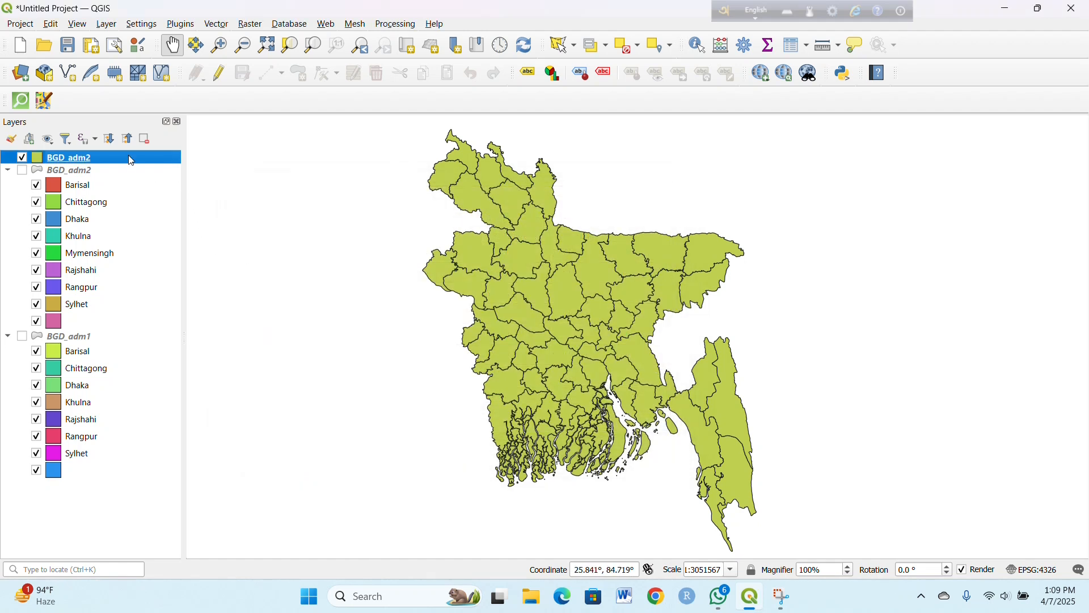
Step: Set the symbology of the new, visible BGD_adm2 layer to Categorized with NAME_2 as the value field
{"action": "right_click", "coordinate": [132, 160]}
{"action": "left_click", "coordinate": [247, 491]}
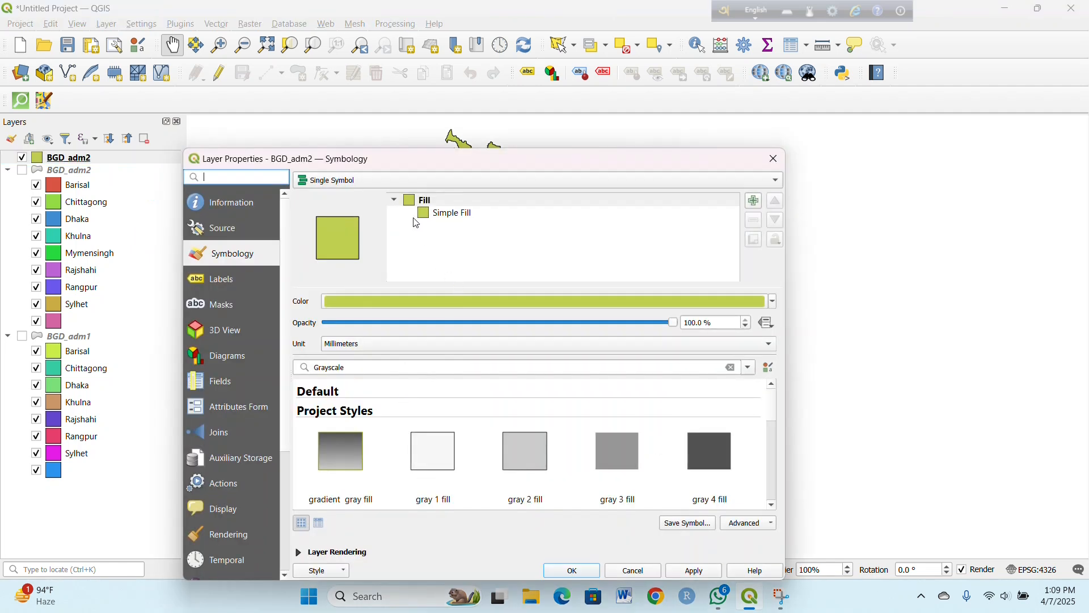
{"action": "left_click", "coordinate": [756, 183]}
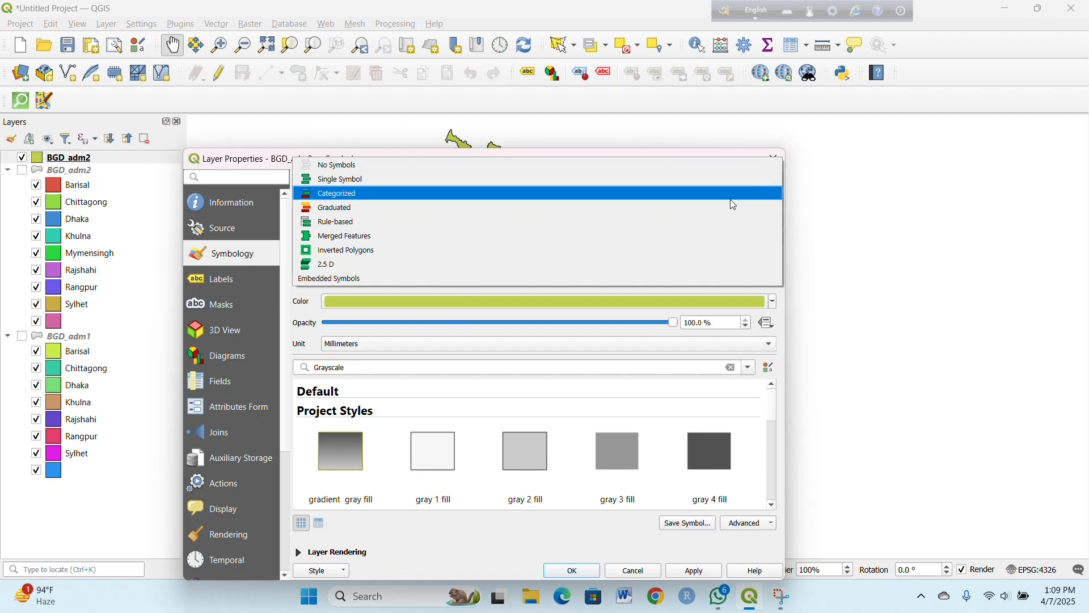
{"action": "left_click", "coordinate": [730, 200]}
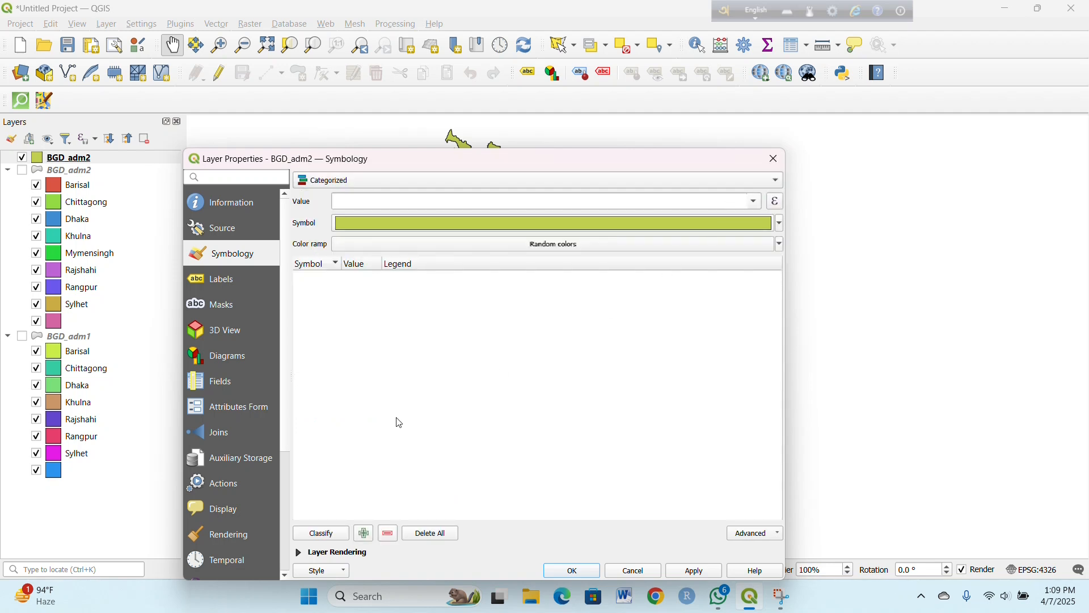
{"action": "left_click", "coordinate": [759, 203]}
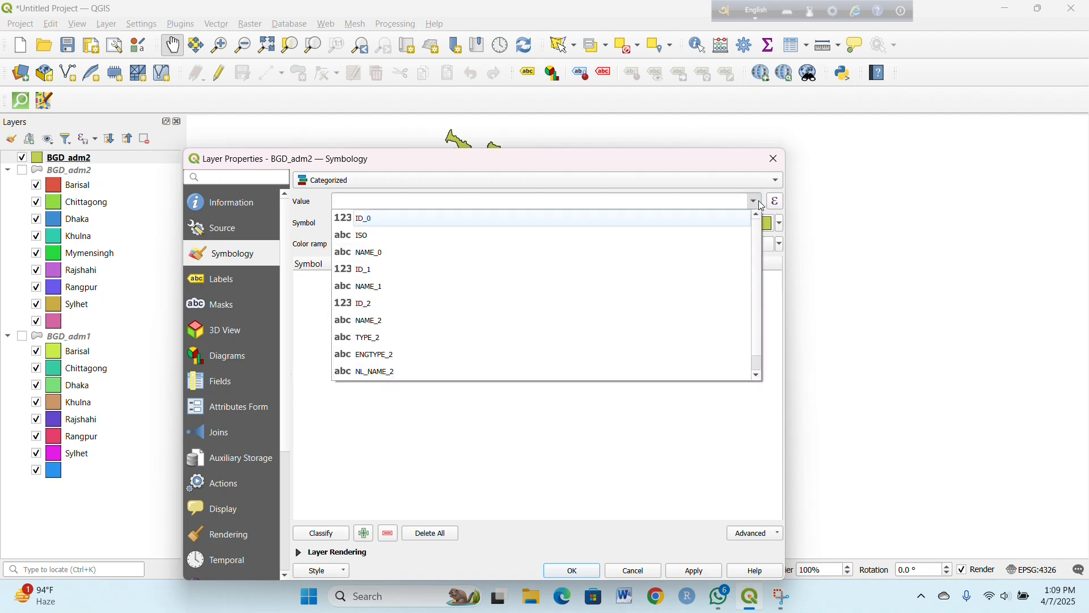
{"action": "left_click", "coordinate": [633, 318]}
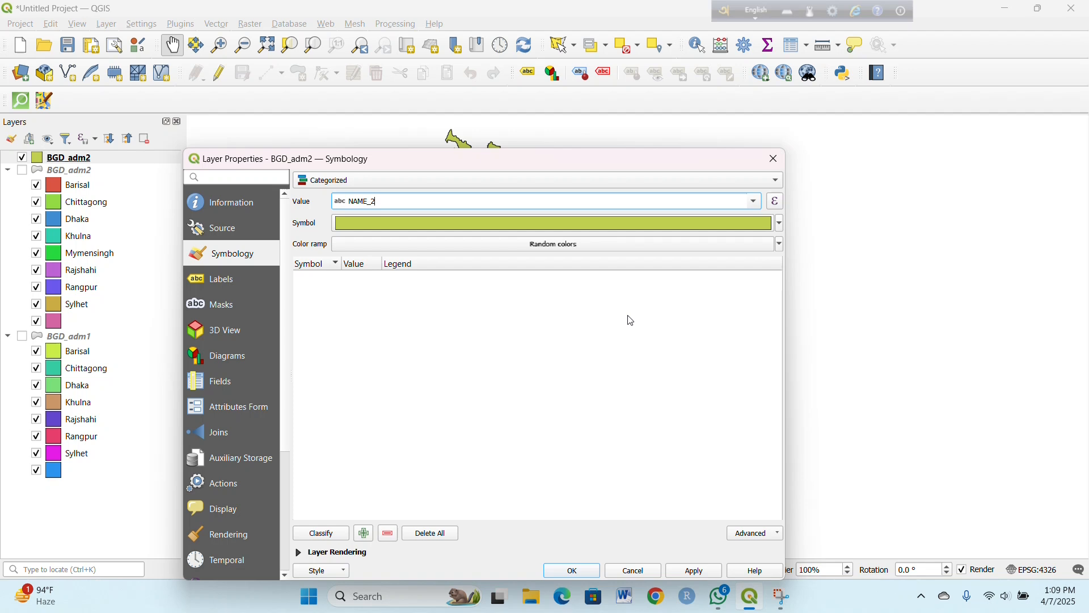
Step: Classify the NAME_2 values with random colors, review the district classes, apply the symbology and close the layer properties
{"action": "left_click", "coordinate": [322, 536]}
{"action": "scroll", "coordinate": [413, 377], "scroll_direction": "down", "scroll_amount": 12}
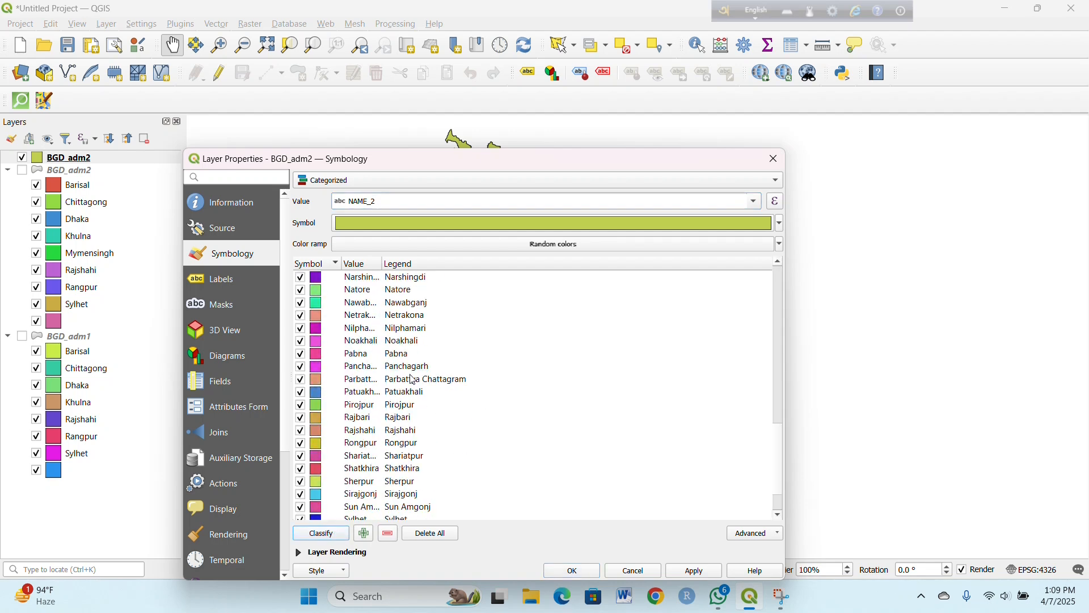
{"action": "scroll", "coordinate": [413, 379], "scroll_direction": "down", "scroll_amount": 2}
{"action": "left_click", "coordinate": [693, 571]}
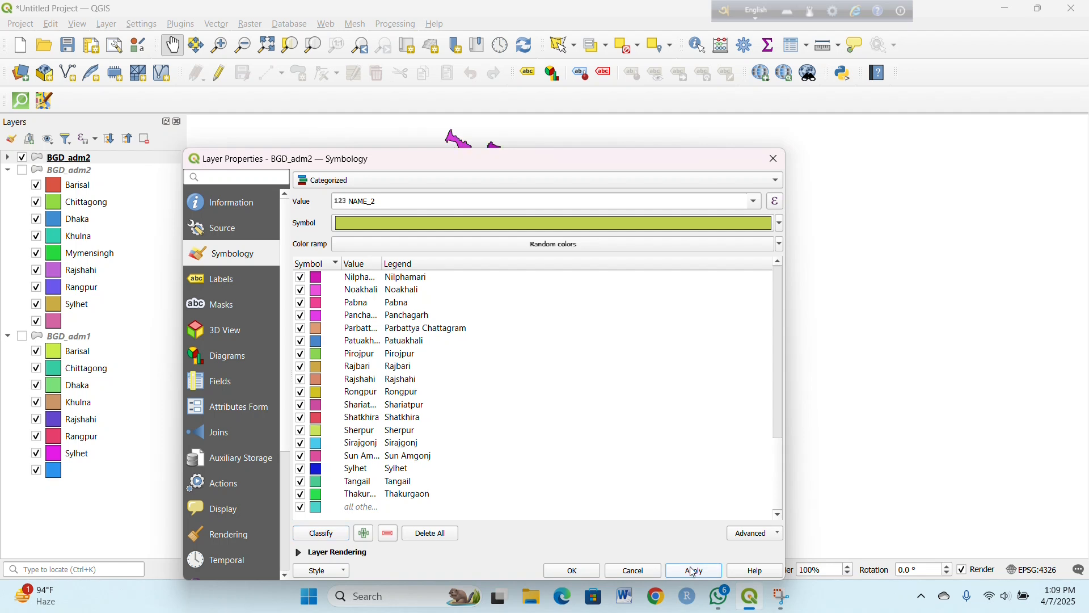
{"action": "left_click", "coordinate": [621, 573]}
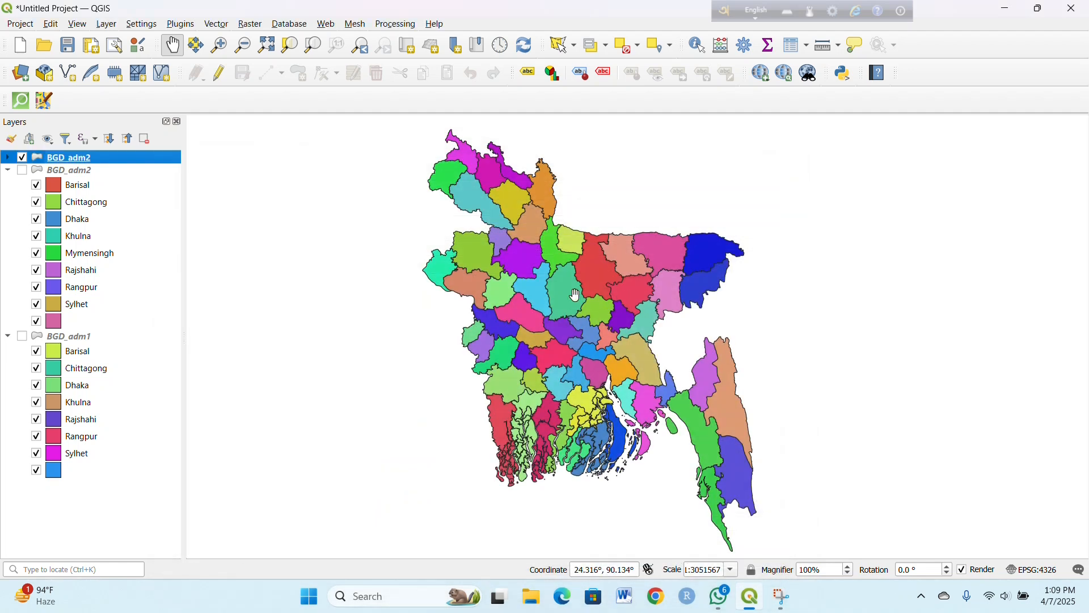